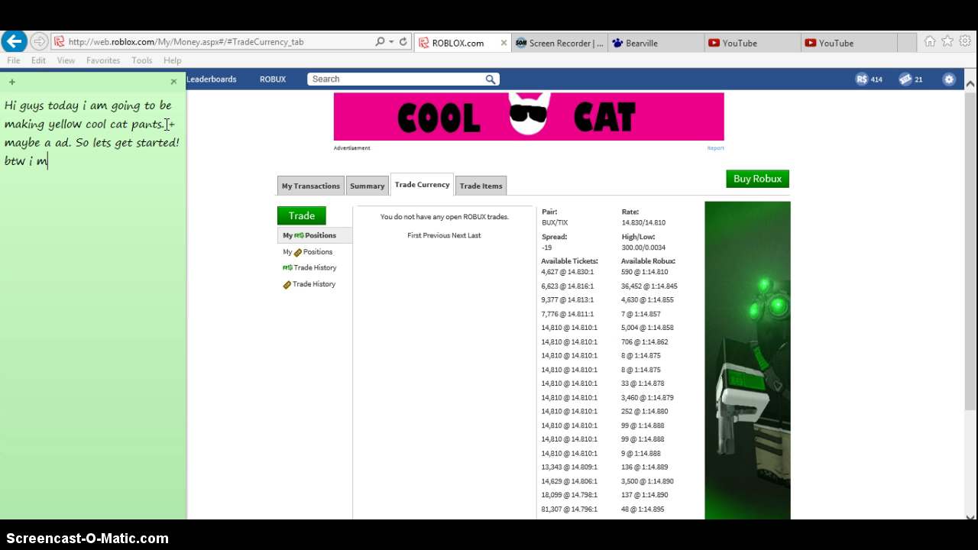
Continue the sticky note's last line with "am using notepad because".
key("BackSpace")
type("am using notepad ")
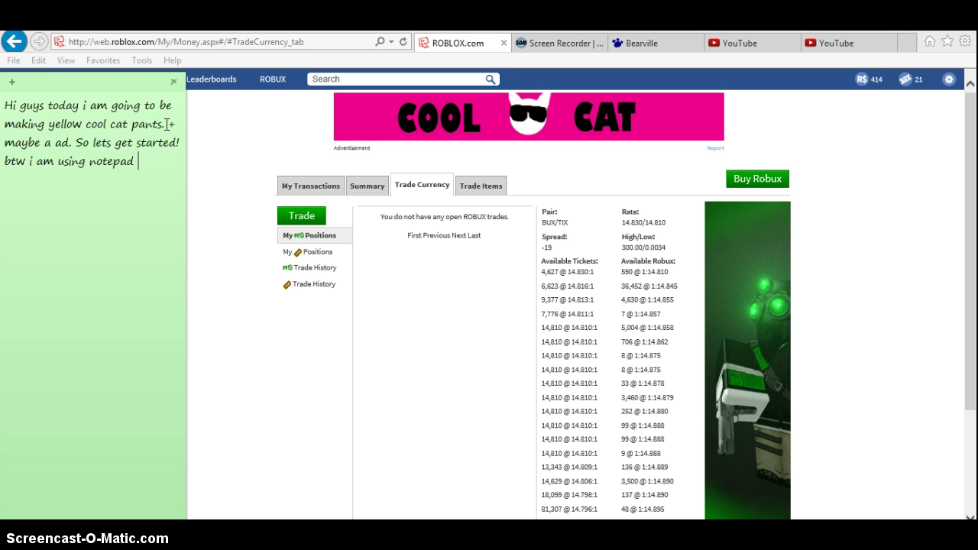
type("bcause")
key("BackSpace")
key("BackSpace")
key("BackSpace")
type("cause")
Extend the sticky note with "i know i will get mean coments about how i sound on recordings. So yea.".
type(" i know")
type(" i will")
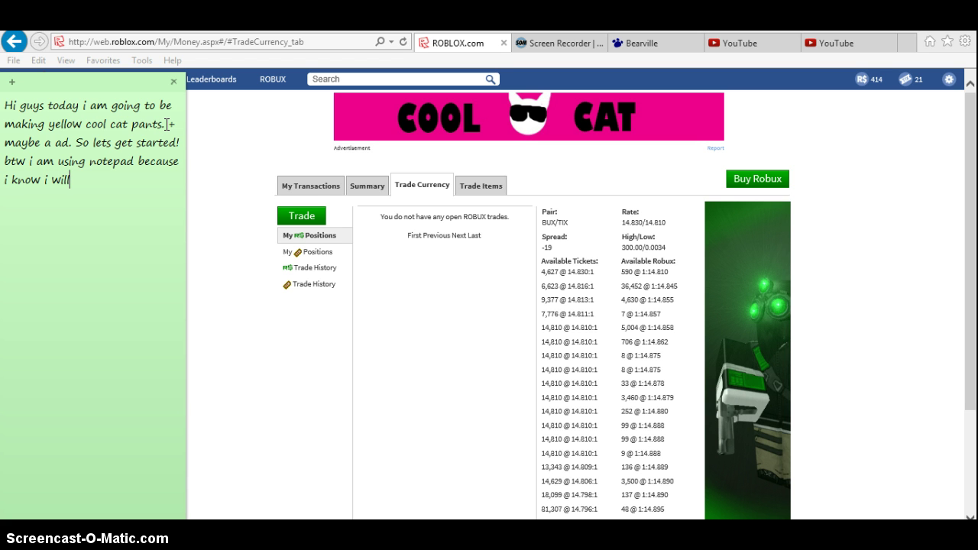
type(" get mean comen")
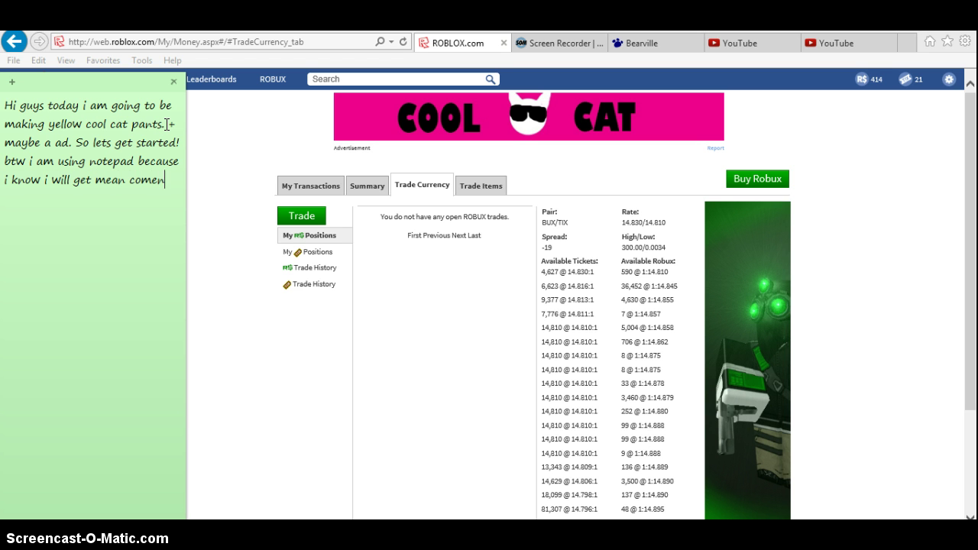
type("ts about how i soun")
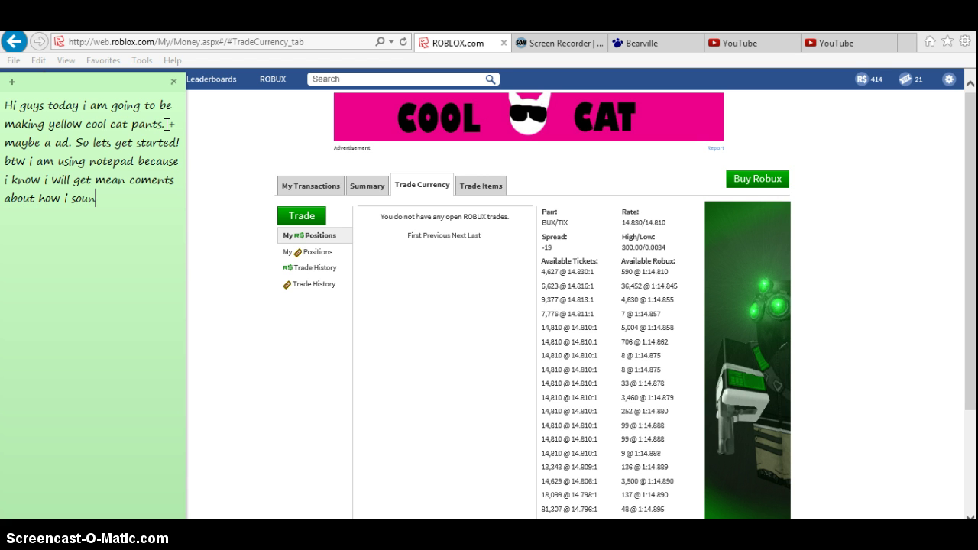
type("d on recordings")
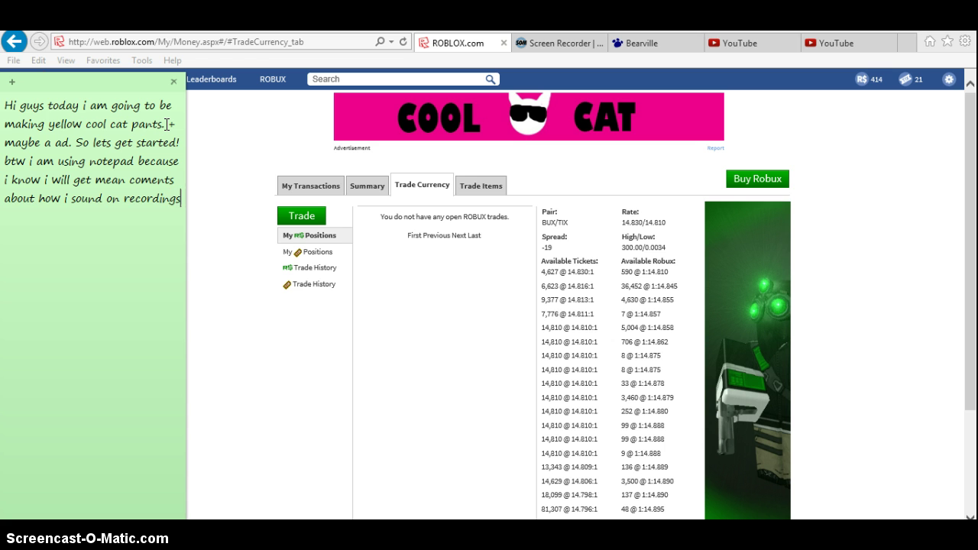
type(". ")
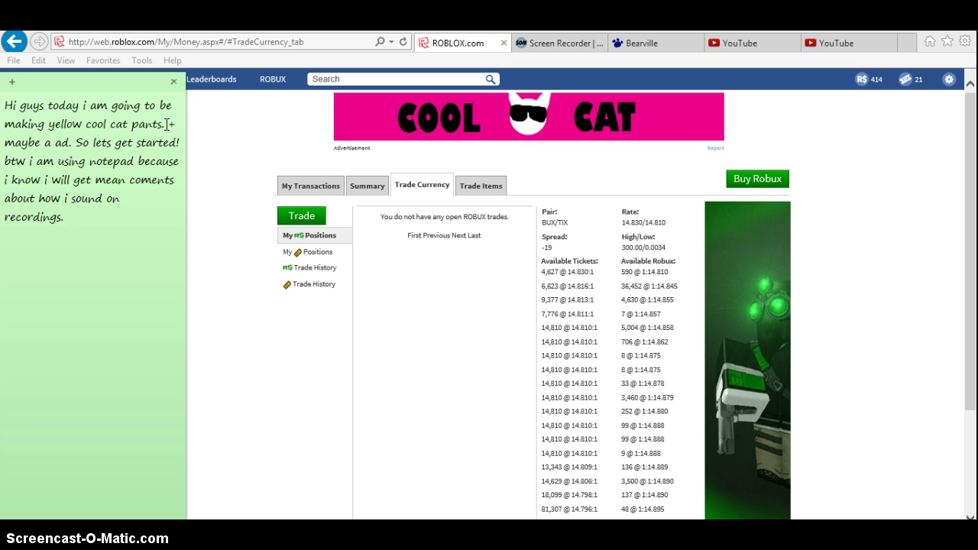
type("So yea.")
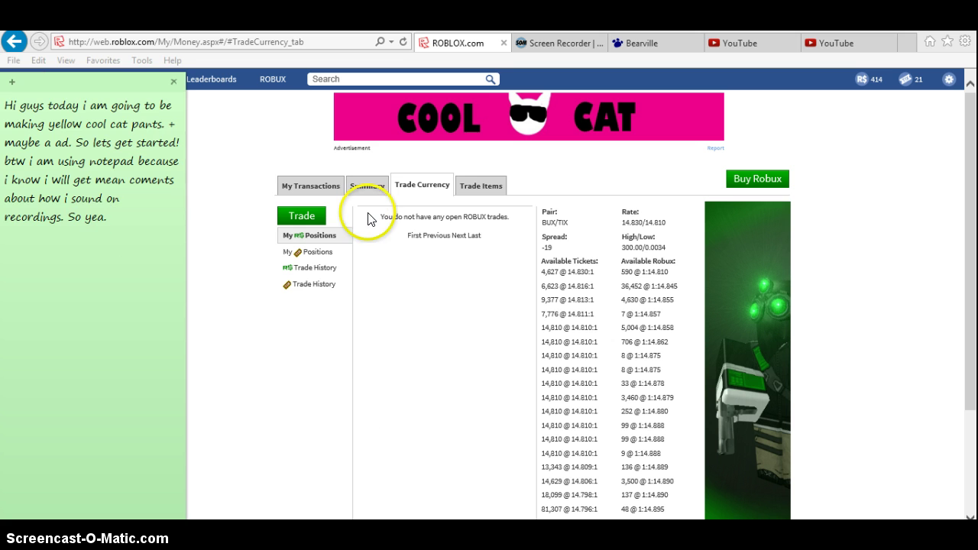
Switch to the Cool Cat banner in Photoshop and add "Thats a ad I made :D. AND..." to the sticky note.
left_click(363, 401)
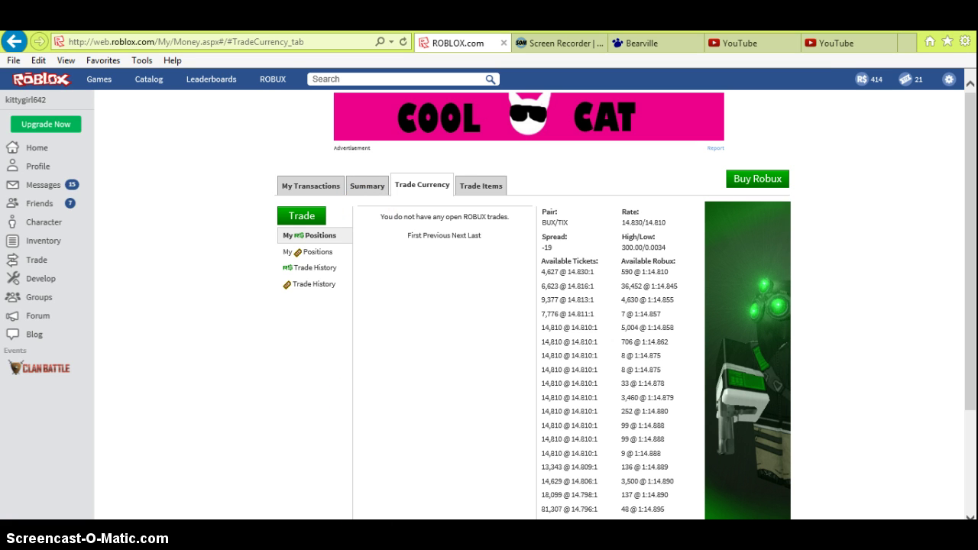
key("alt+Tab")
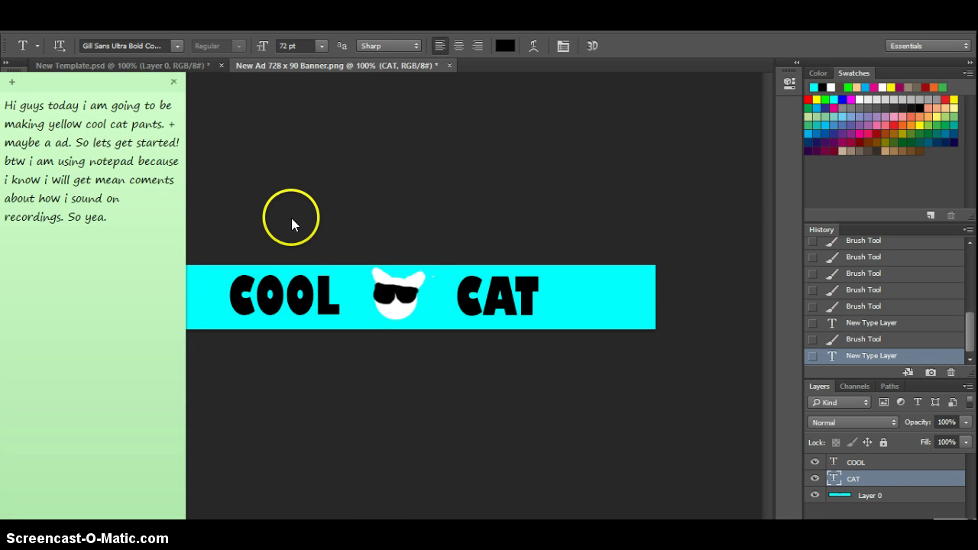
left_click(128, 220)
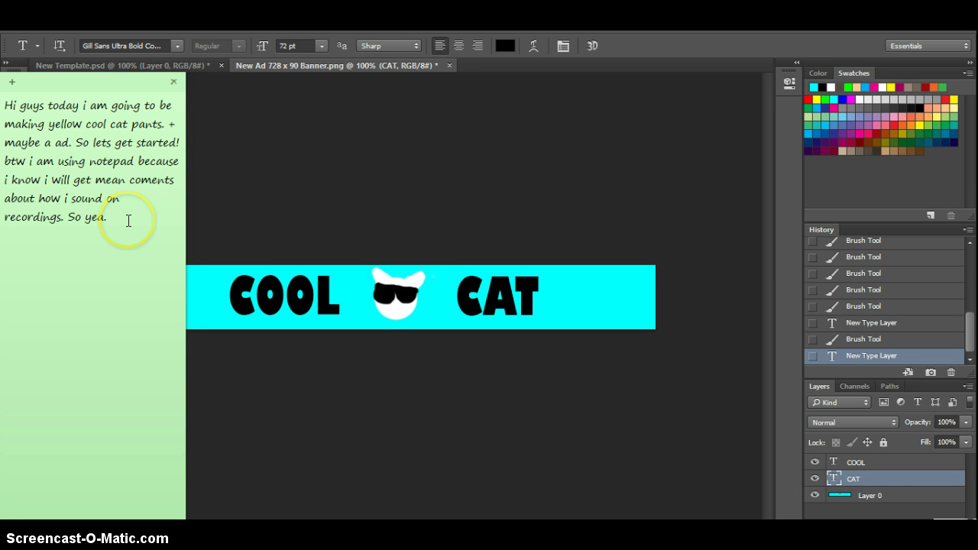
type("Thats a ad")
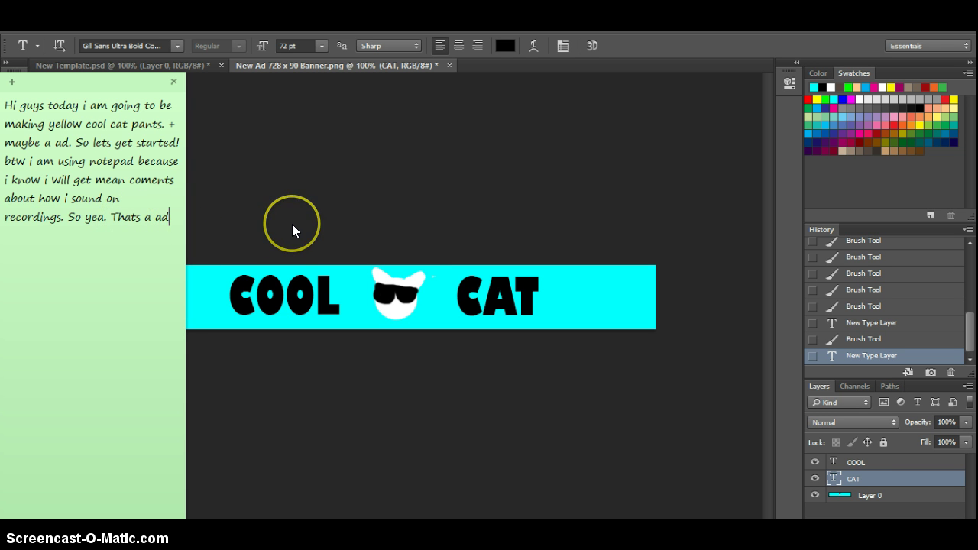
type(" l")
type(" made")
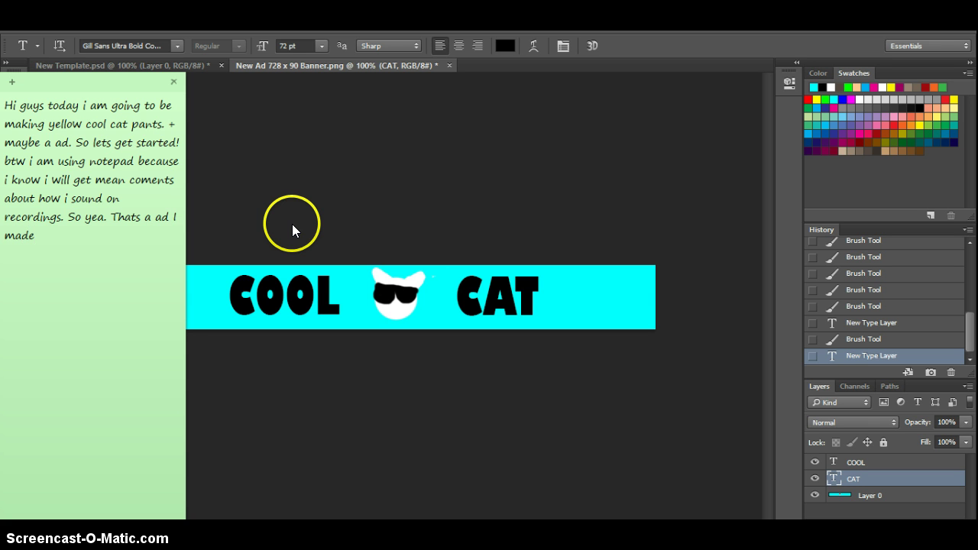
type(" :D. AD")
key("BackSpace")
type("ND")
key("BackSpace")
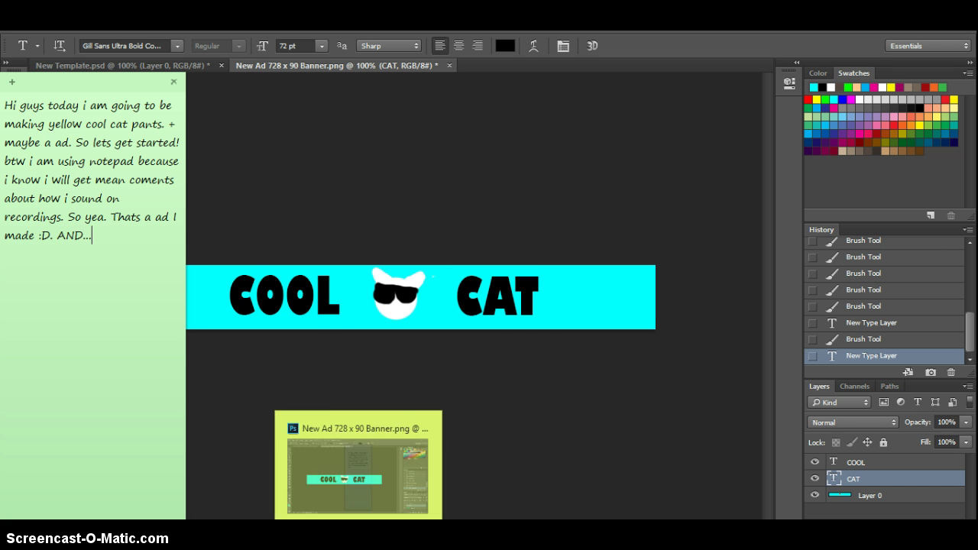
Switch back to the Roblox page in the browser and add "Thats also a ad i made." to the sticky note.
left_click(354, 466)
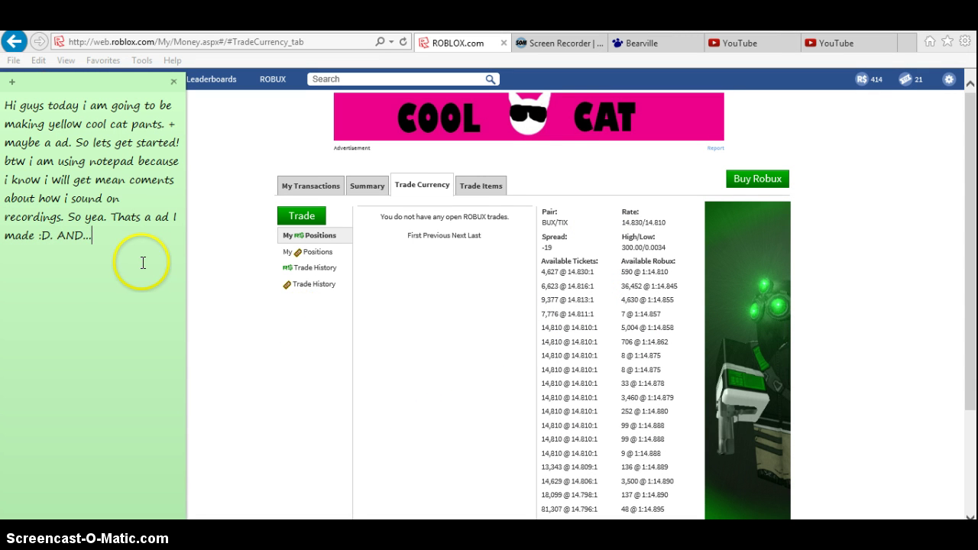
type("thats")
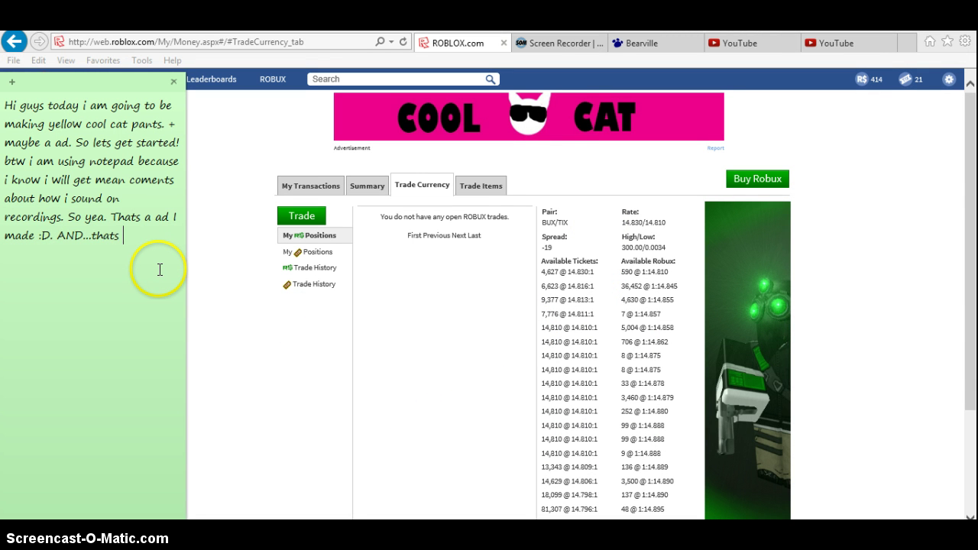
key("BackSpace")
key("BackSpace")
key("BackSpace")
key("BackSpace")
key("BackSpace")
type("Thaw")
key("BackSpace")
type("ts also a ad i made.")
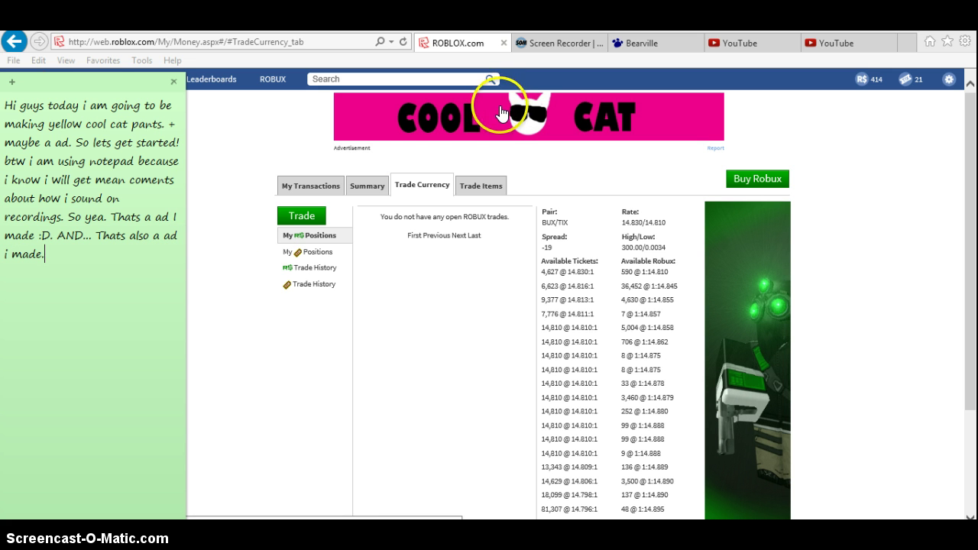
Check the pink Cool Cat ad's creator and add to the sticky note "see its by", the account's username and "and thats me!".
left_click(244, 207)
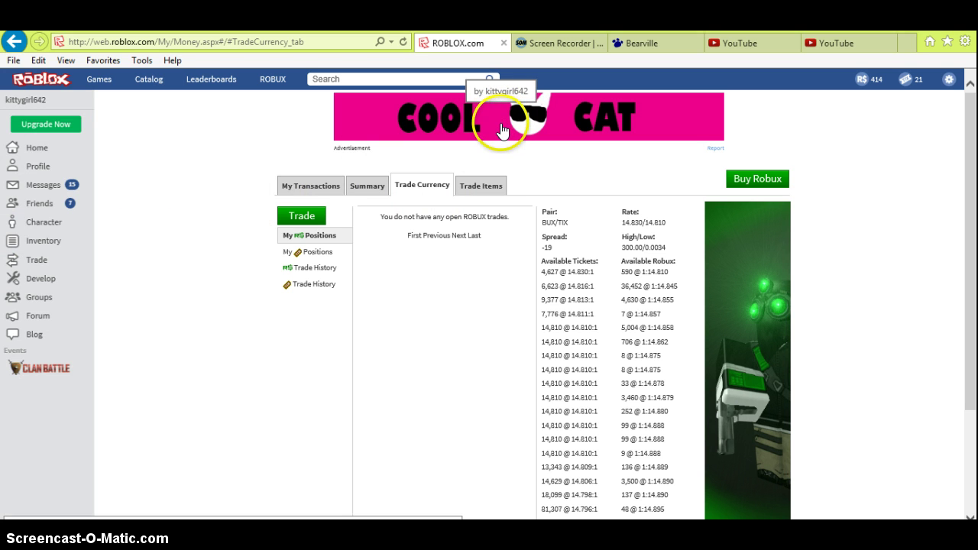
left_click(413, 519)
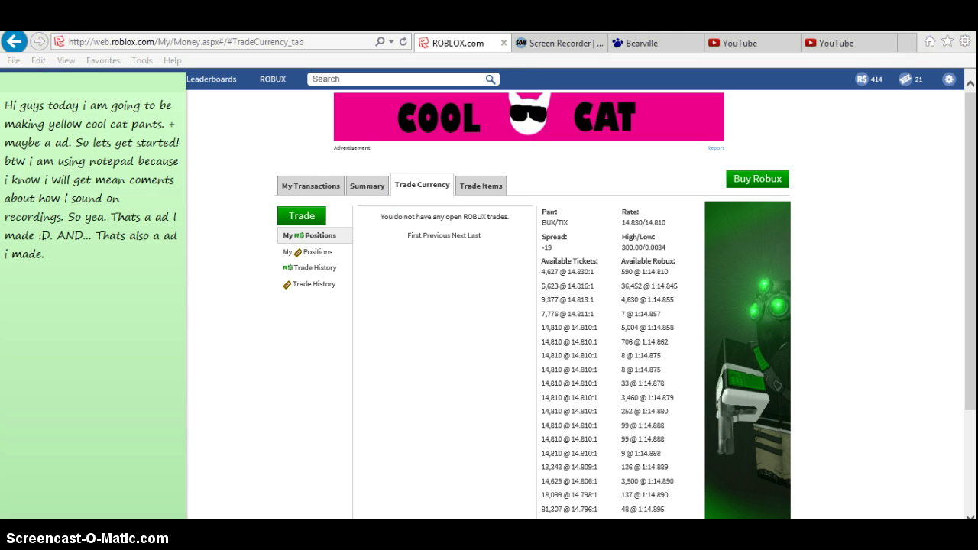
right_click(413, 519)
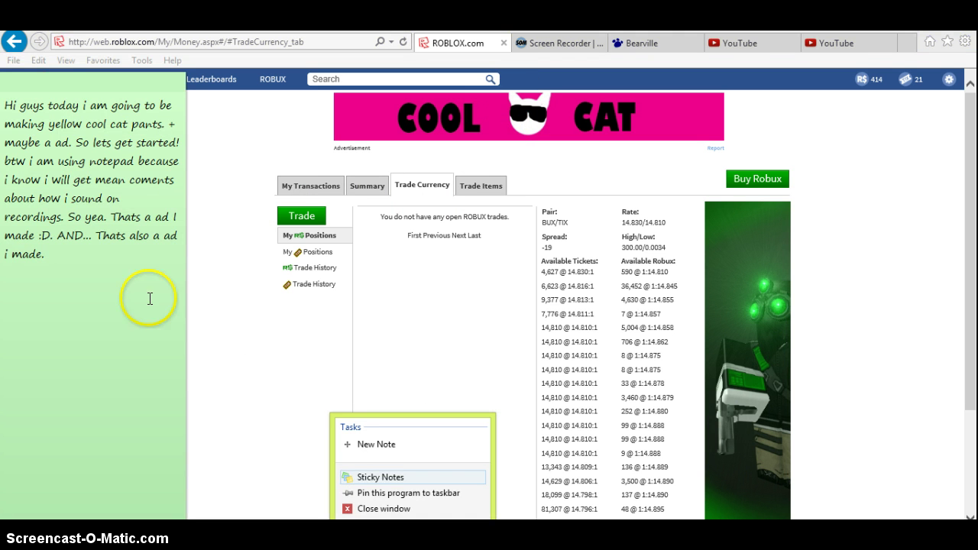
left_click(84, 289)
type("see")
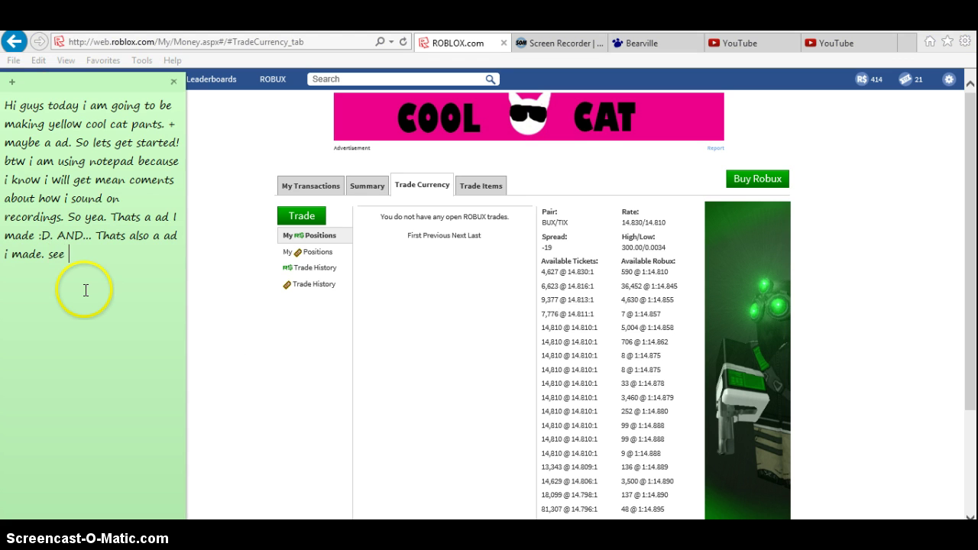
type(" its by kittygirl642 ")
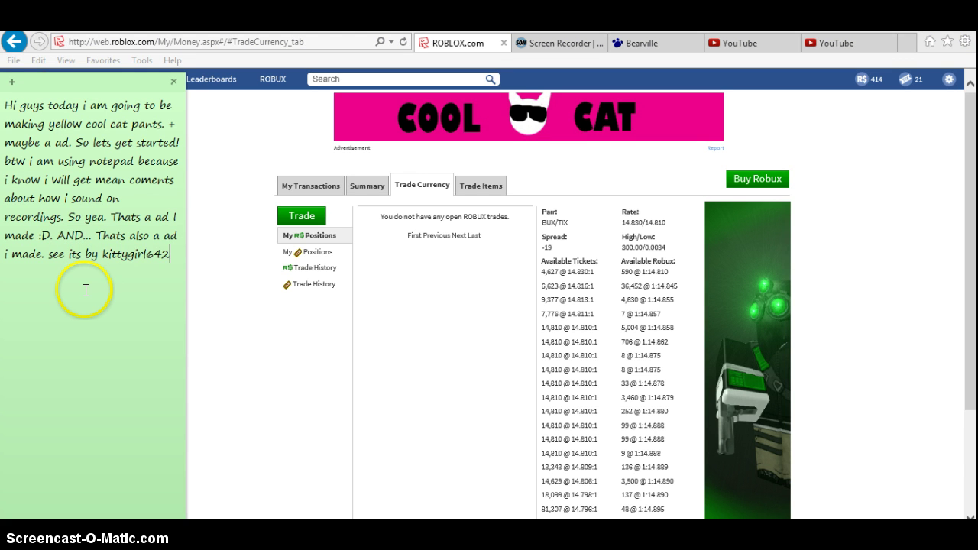
type("and thats me!")
Open the Pink Cool Cat item from its ad, and view the item's banner among the created ads in Develop.
left_click(317, 393)
left_click(420, 93)
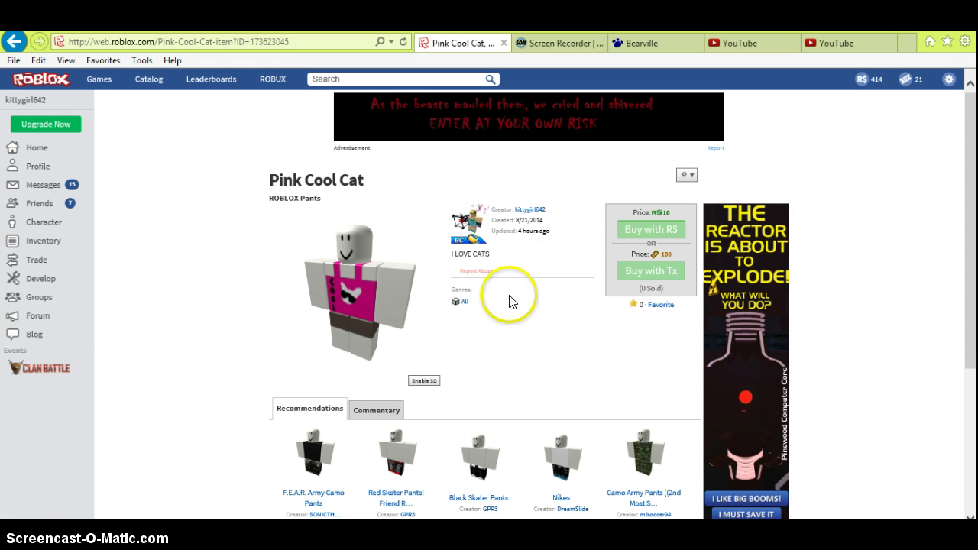
left_click(34, 292)
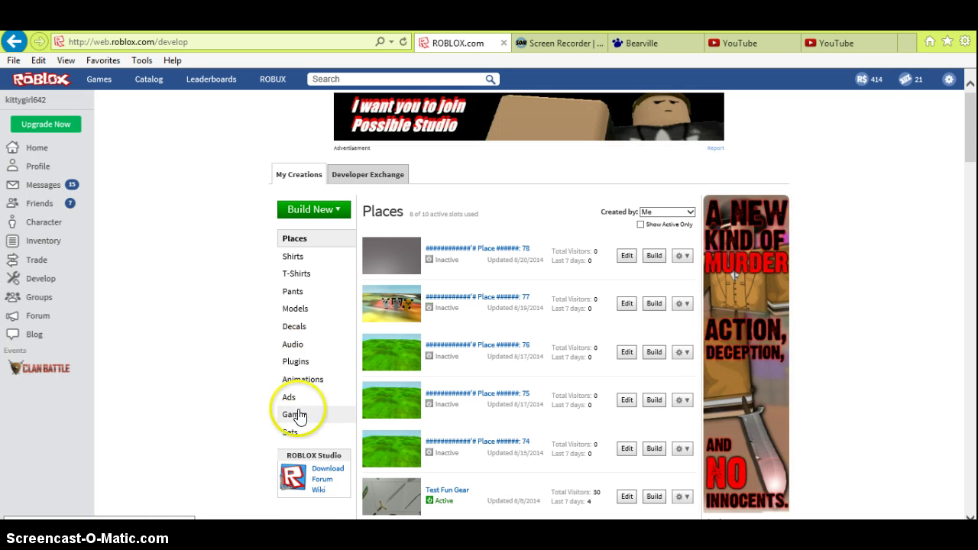
left_click(292, 398)
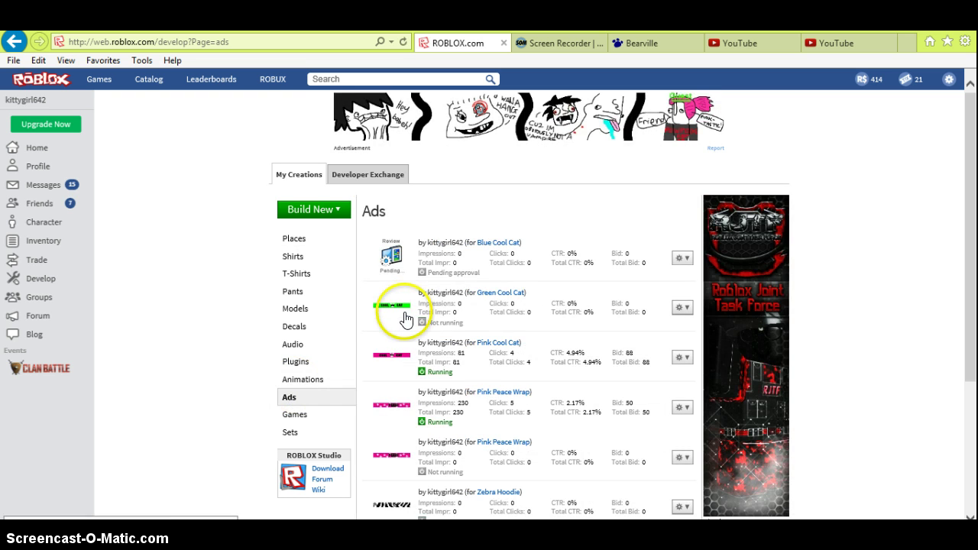
left_click(386, 350)
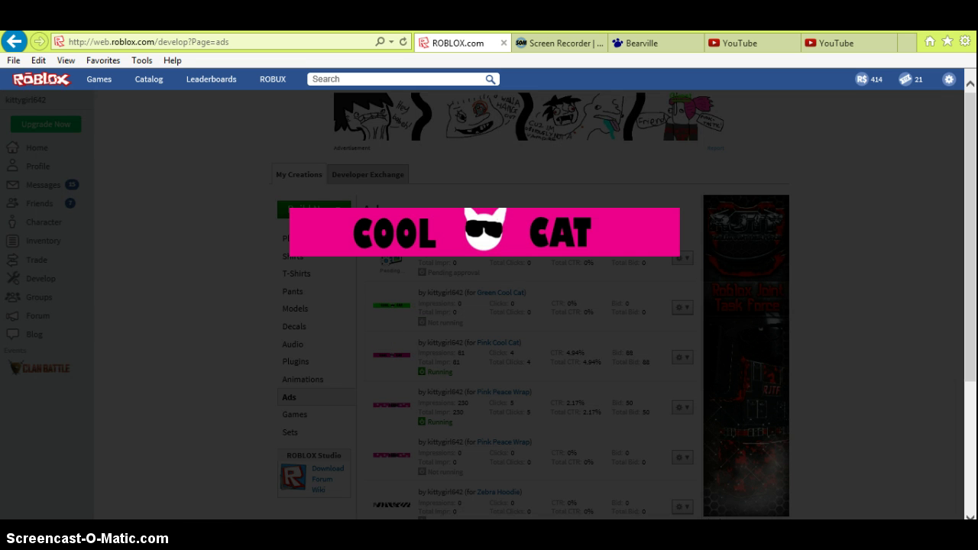
Add "See i proved it :D." to the end of the sticky note.
key("alt+Tab")
type("P")
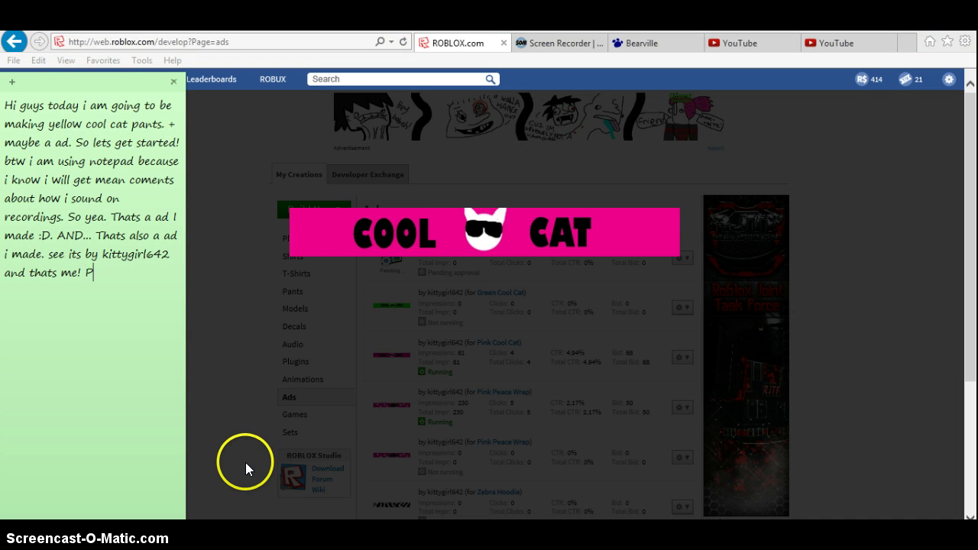
type("rove it")
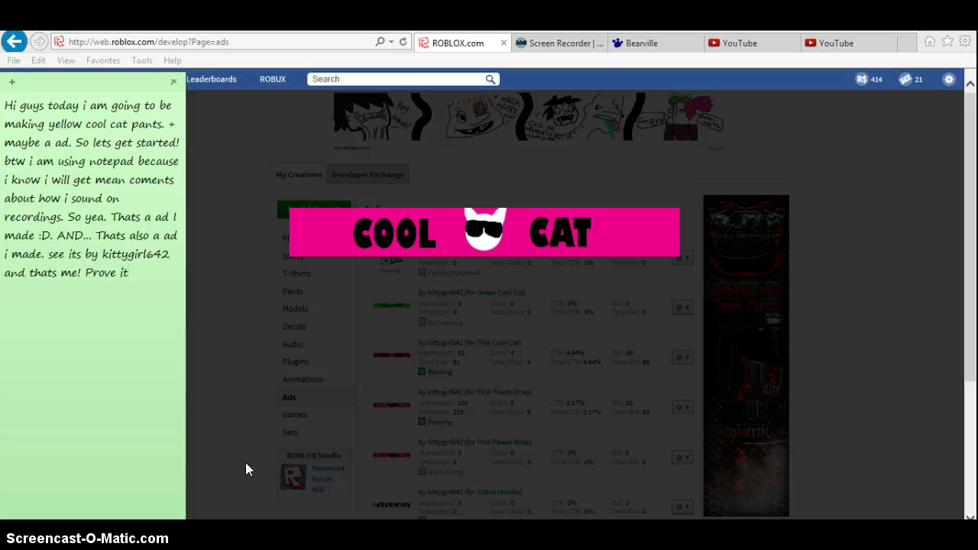
key("BackSpace")
key("BackSpace")
key("BackSpace")
key("BackSpace")
key("BackSpace")
key("BackSpace")
key("BackSpace")
key("BackSpace")
type("See i proved it :D")
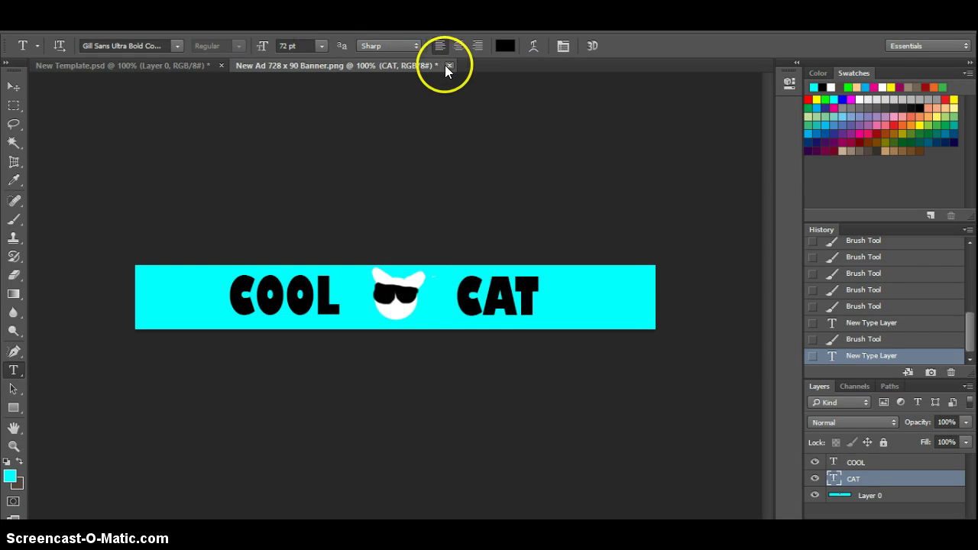
Switch to Photoshop and close New Ad 728 x 90 Banner.png and New Template.psd without saving changes.
left_click(450, 65)
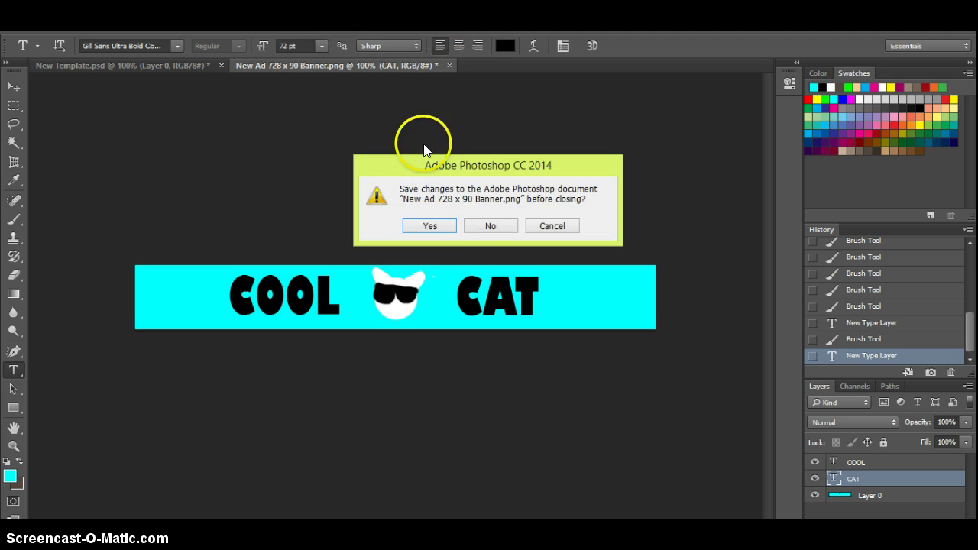
left_click(487, 226)
left_click(221, 66)
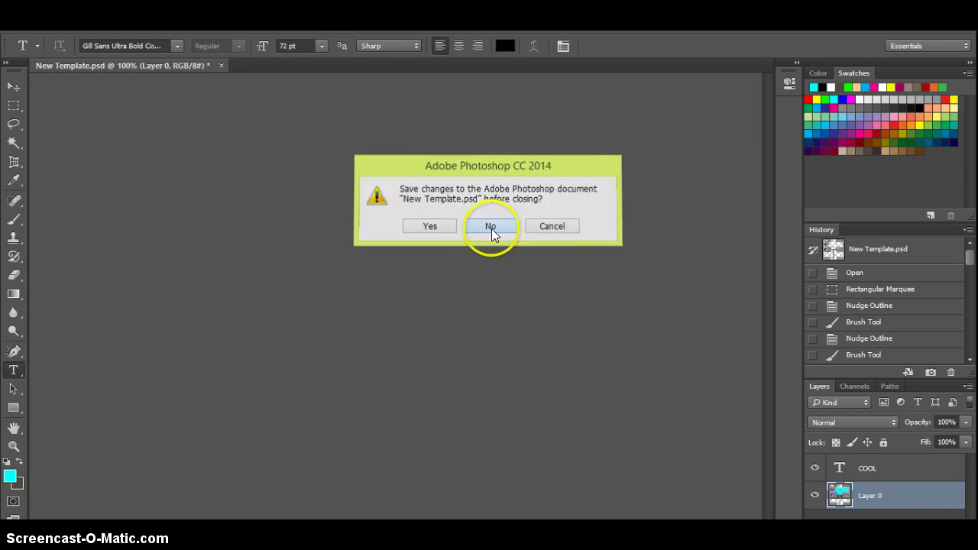
left_click(492, 228)
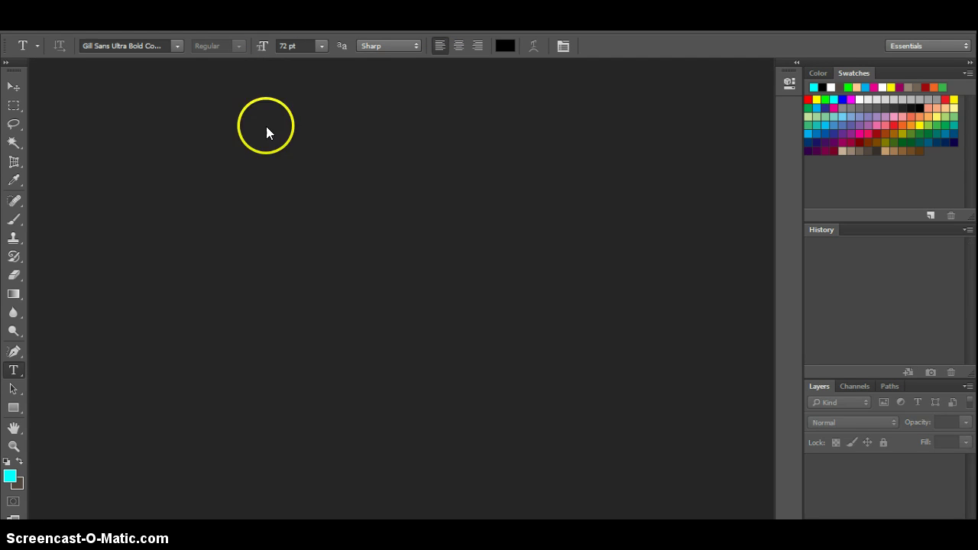
Open New Template.psd from the Roblox pictures folder and bring the sticky note back in front of it.
left_click(38, 23)
left_click(70, 52)
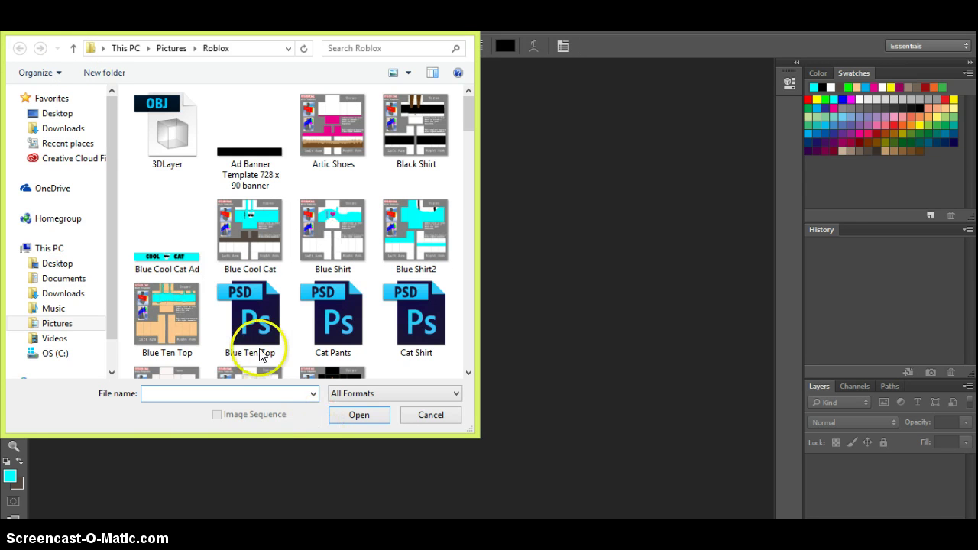
type("N")
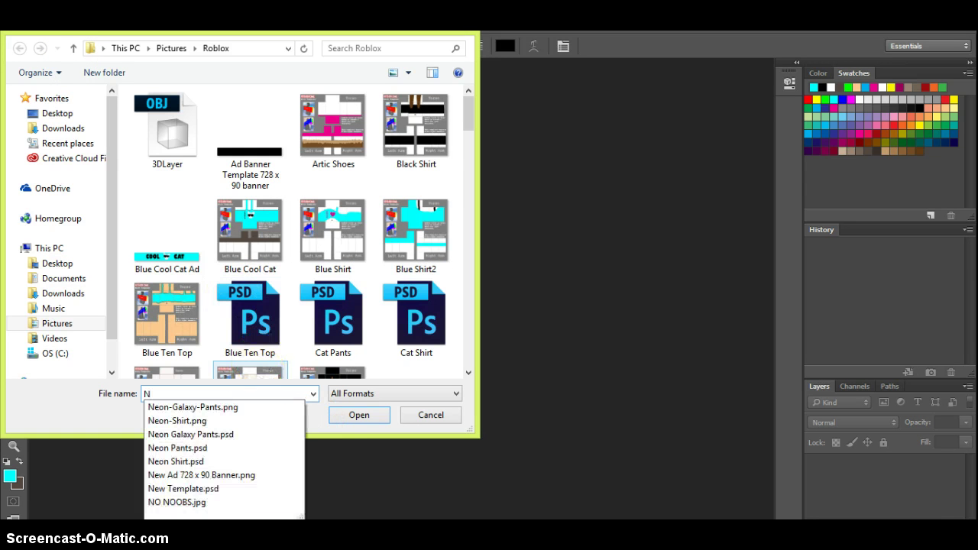
left_click(186, 489)
left_click(367, 421)
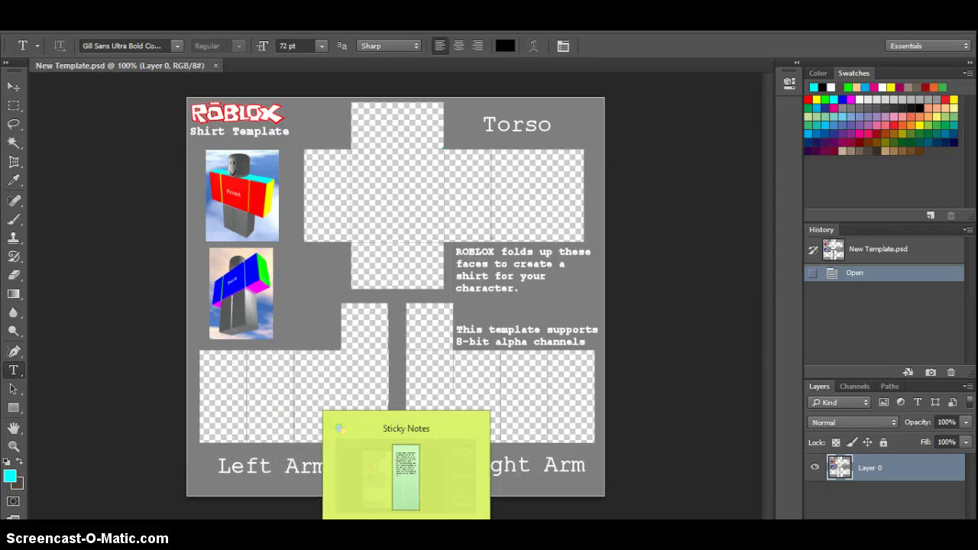
left_click(423, 477)
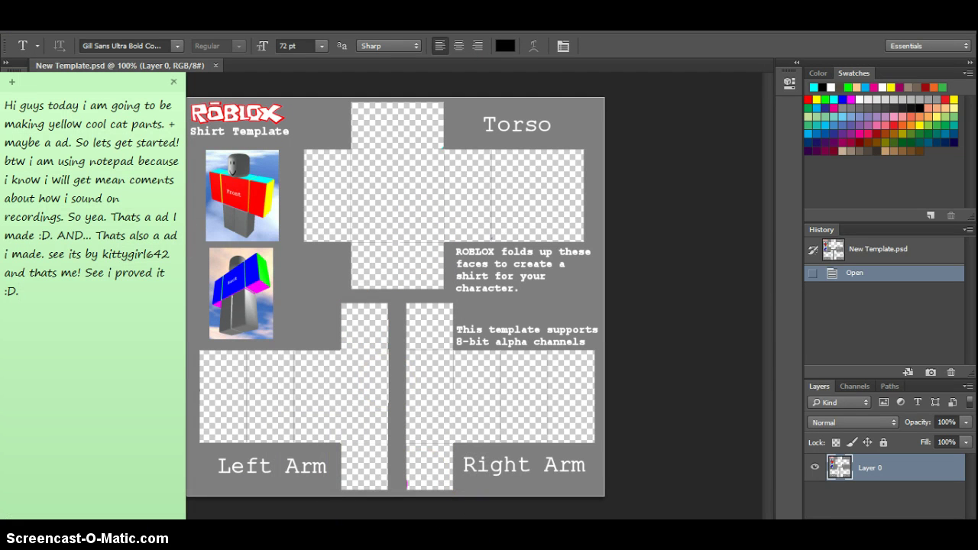
Add "So this is yellow right" to the end of the sticky note and return to the template in Photoshop.
type("So this is yellow rightt")
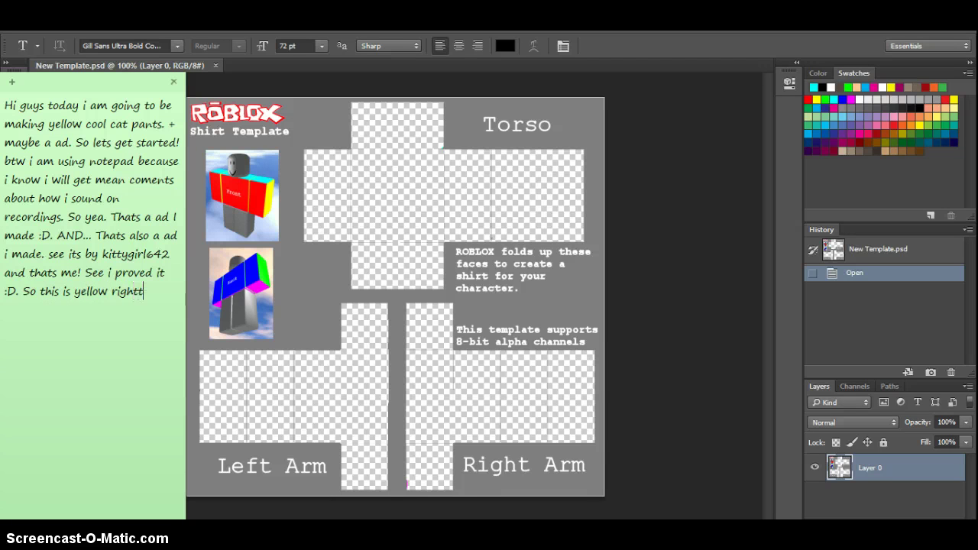
key("BackSpace")
left_click(685, 398)
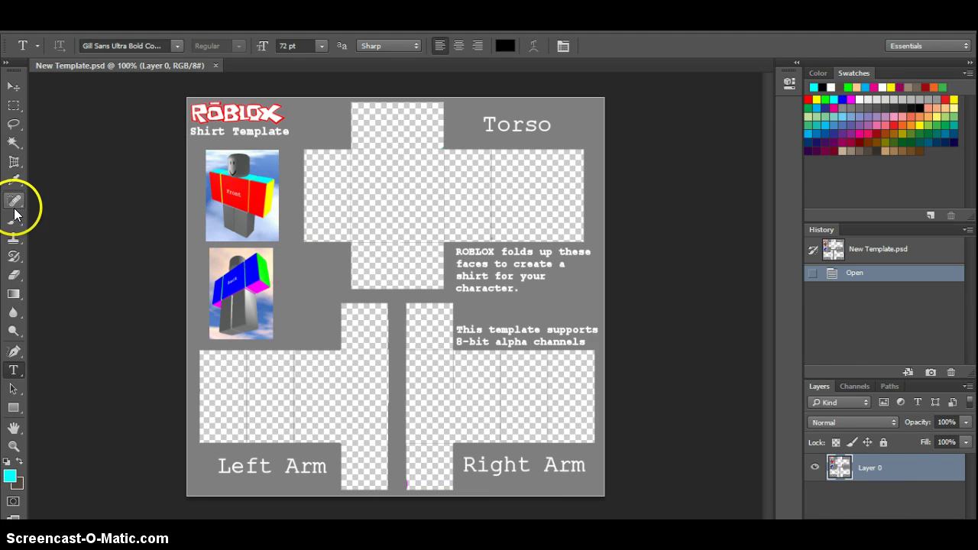
Select a narrow vertical rectangle running from the torso's top flap down into its front panel.
left_click(14, 218)
left_click(14, 105)
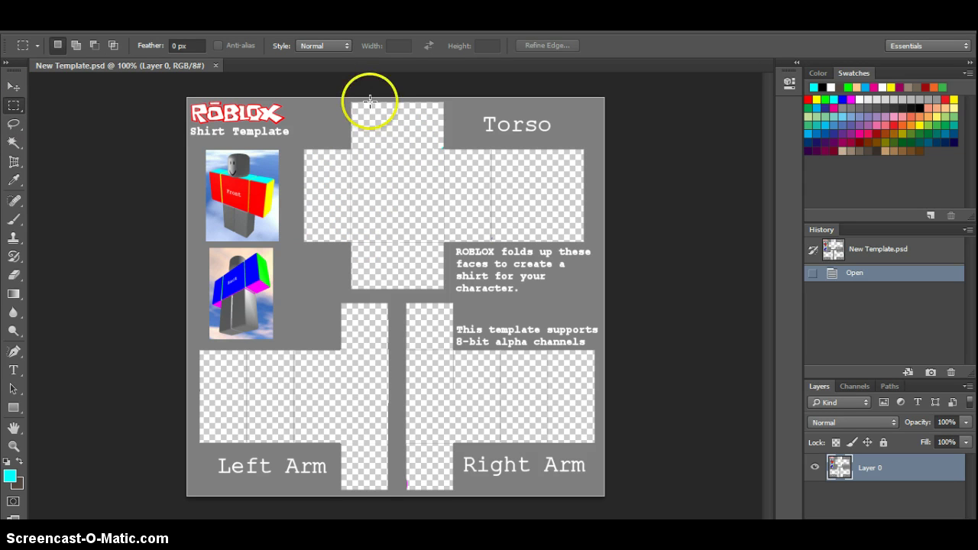
left_click_drag(370, 101, 381, 167)
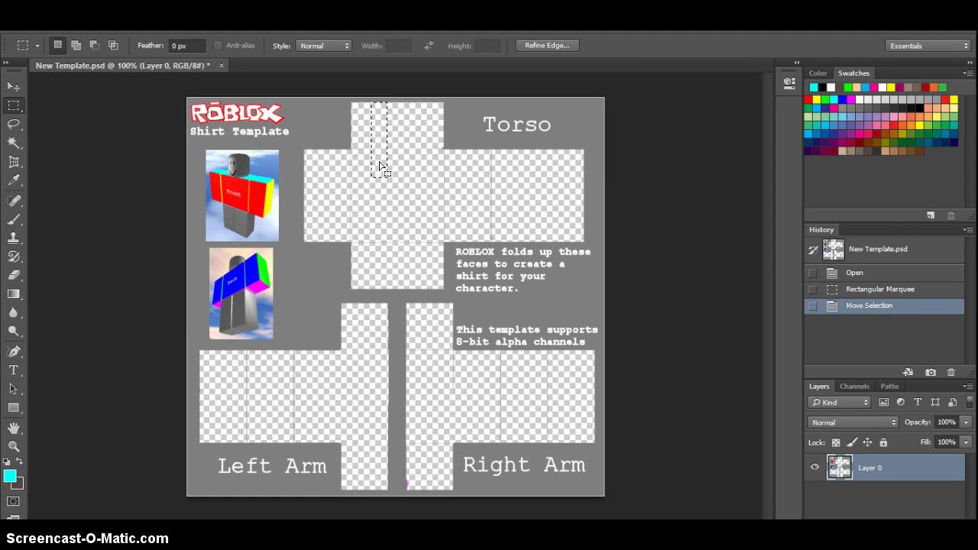
Paint the selected strip yellow with a 97 px brush.
left_click(14, 219)
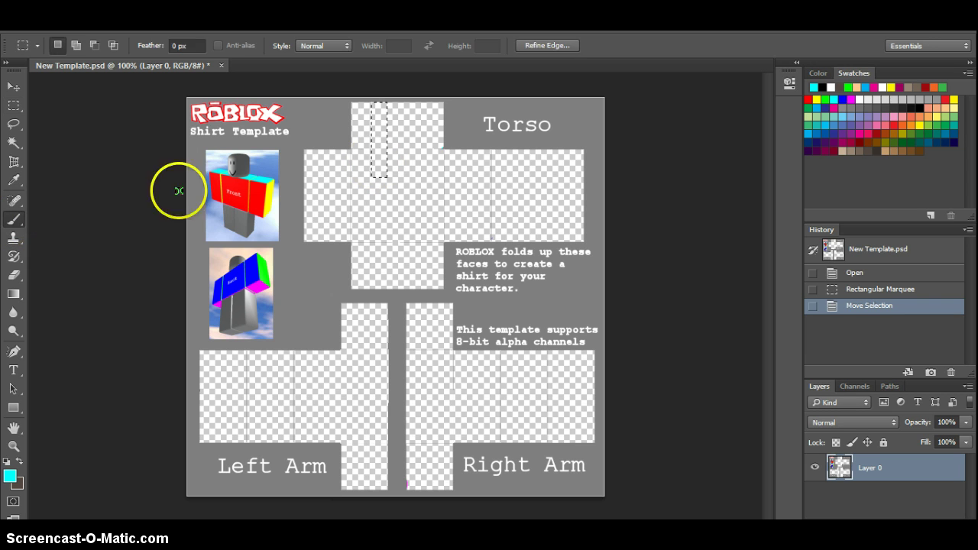
left_click(888, 86)
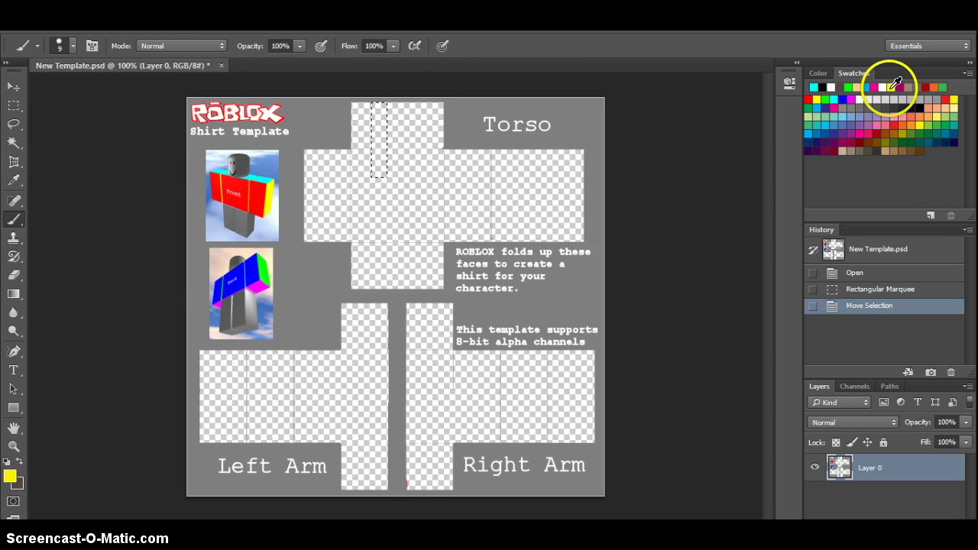
left_click(72, 45)
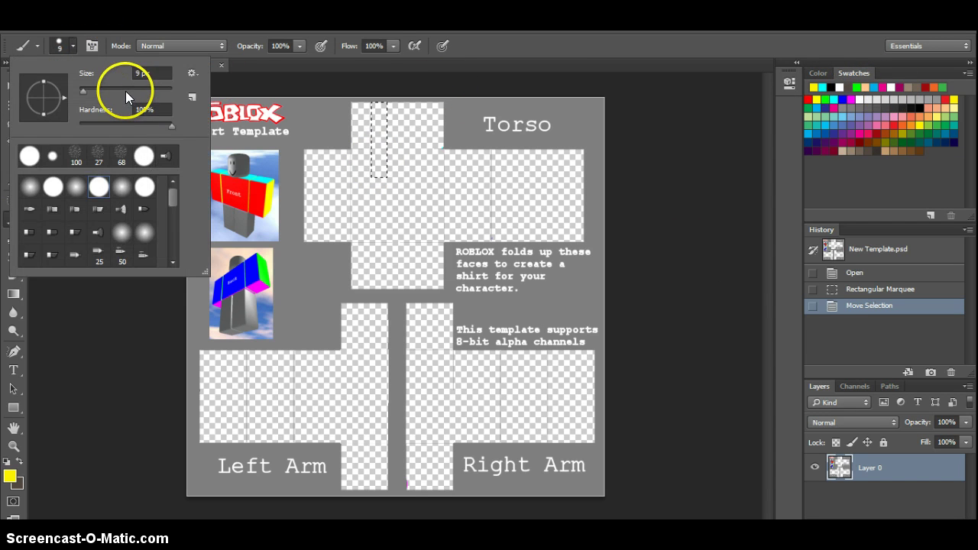
type("97")
left_click(350, 227)
key("alt+BackSpace")
left_click(352, 223)
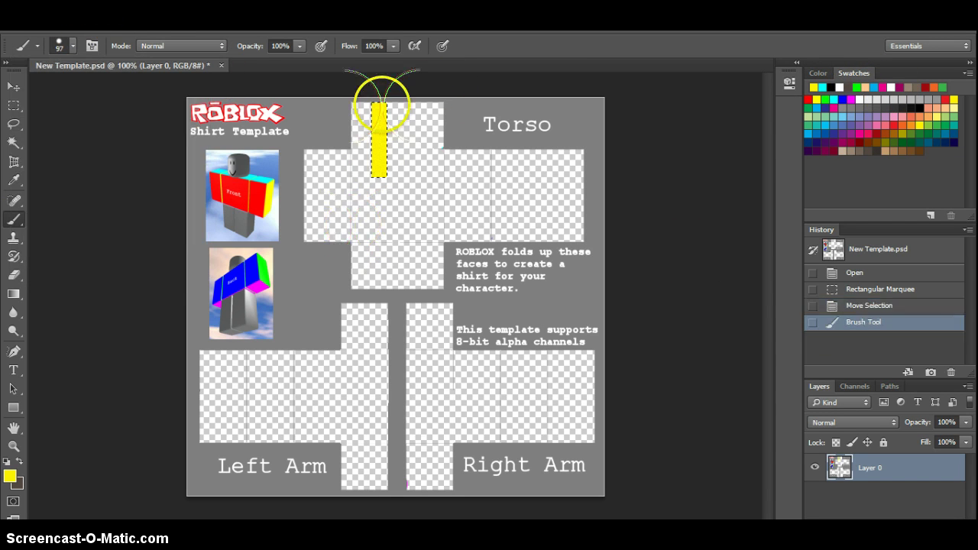
Shift the selection outline sideways on the torso's top flap, paint a second parallel yellow stripe, and deselect.
key("Up")
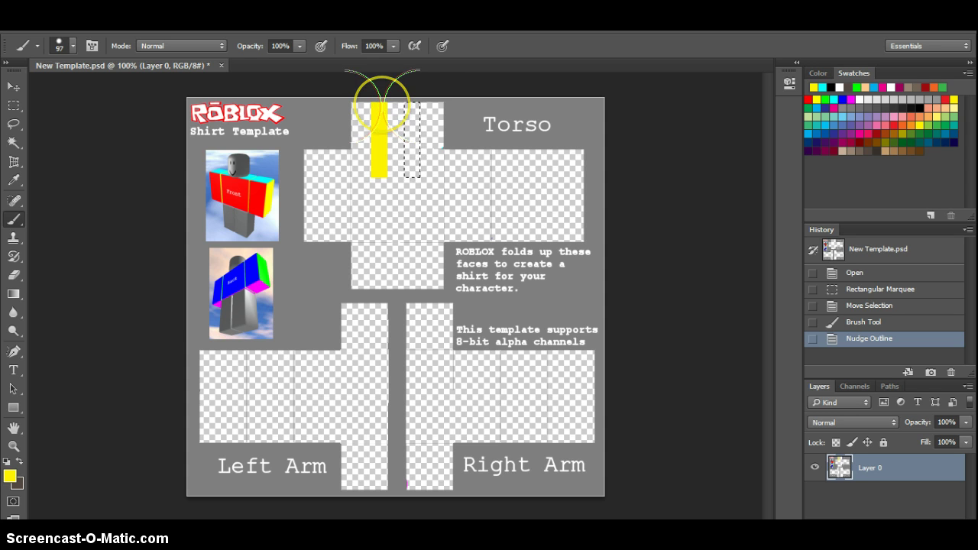
left_click(417, 107)
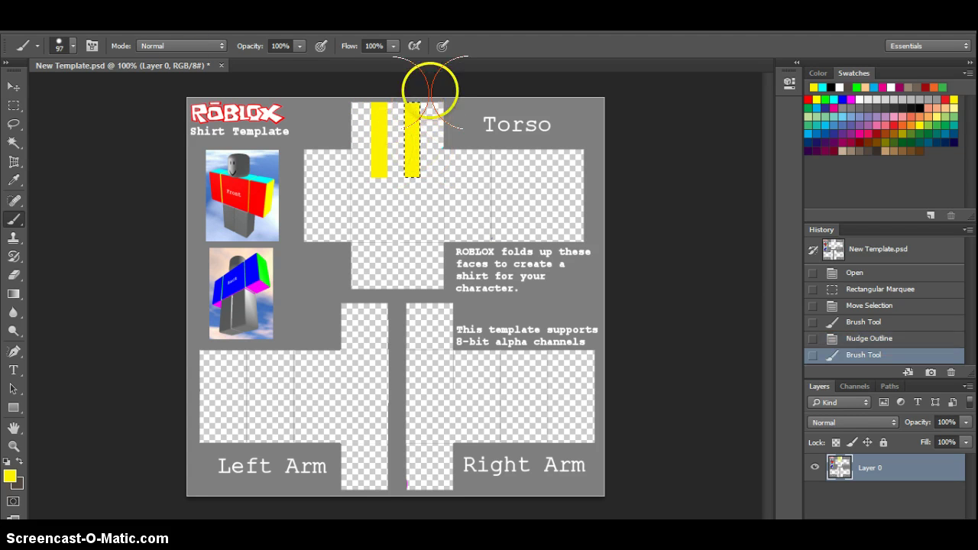
left_click(17, 104)
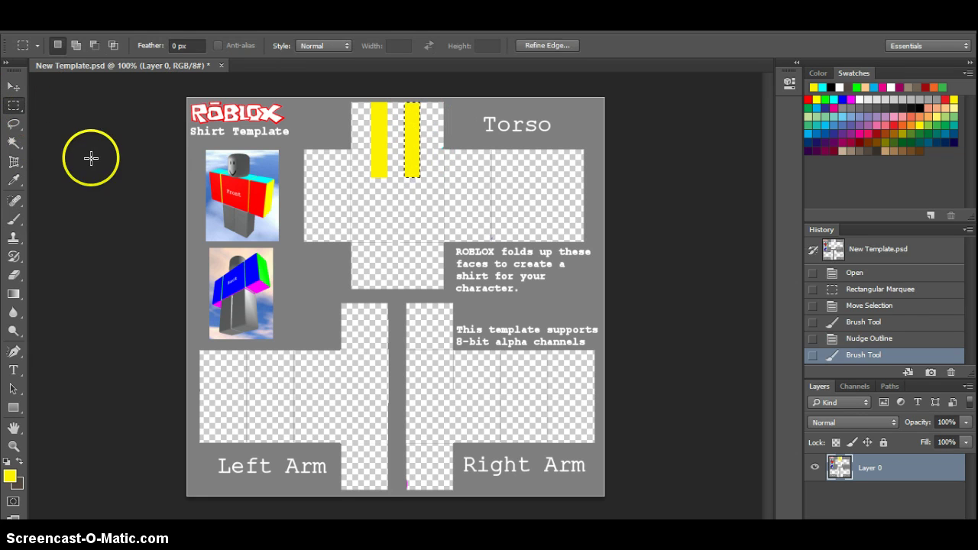
left_click(87, 157)
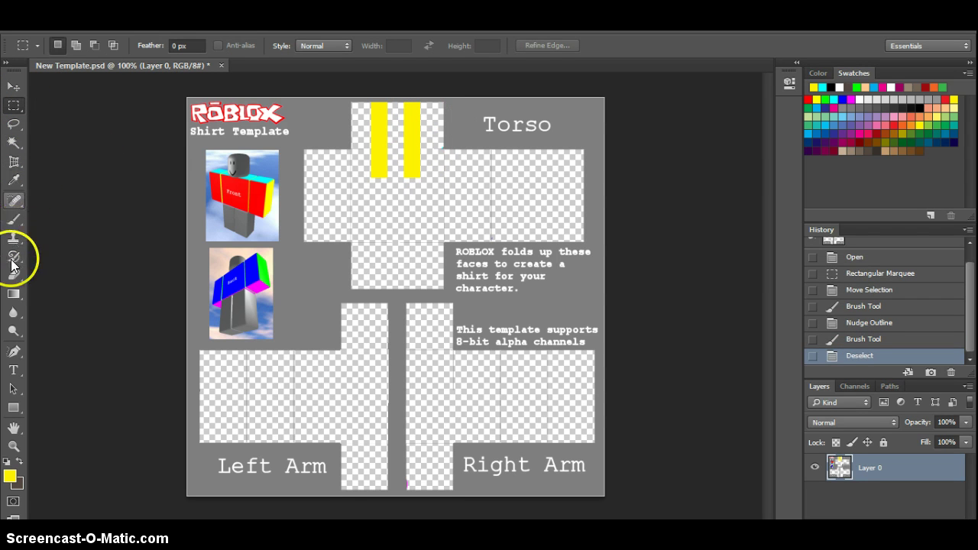
Copy both yellow stripes with a Magic Wand selection and place the pasted copy at the upper edge of the torso's back panel.
left_click(14, 142)
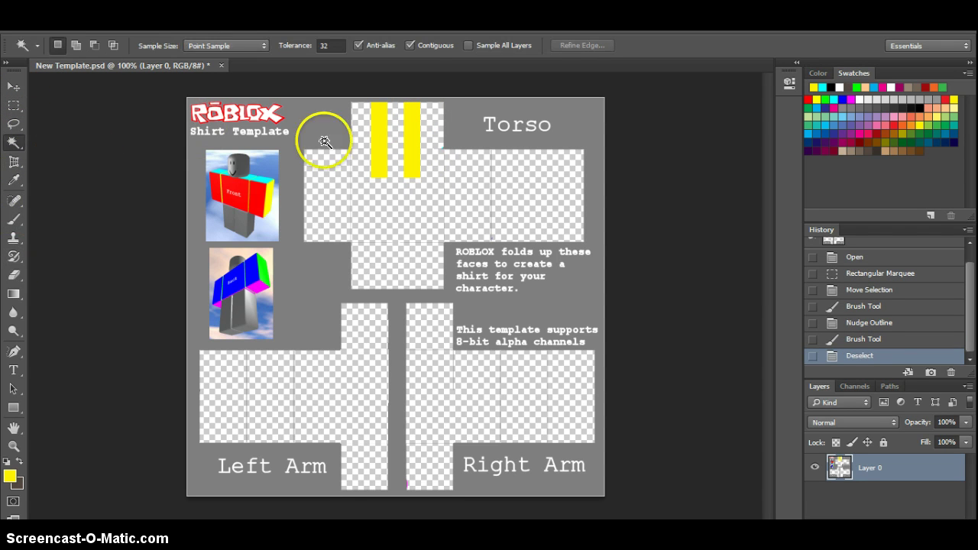
left_click(378, 146)
left_click(418, 147, "shift")
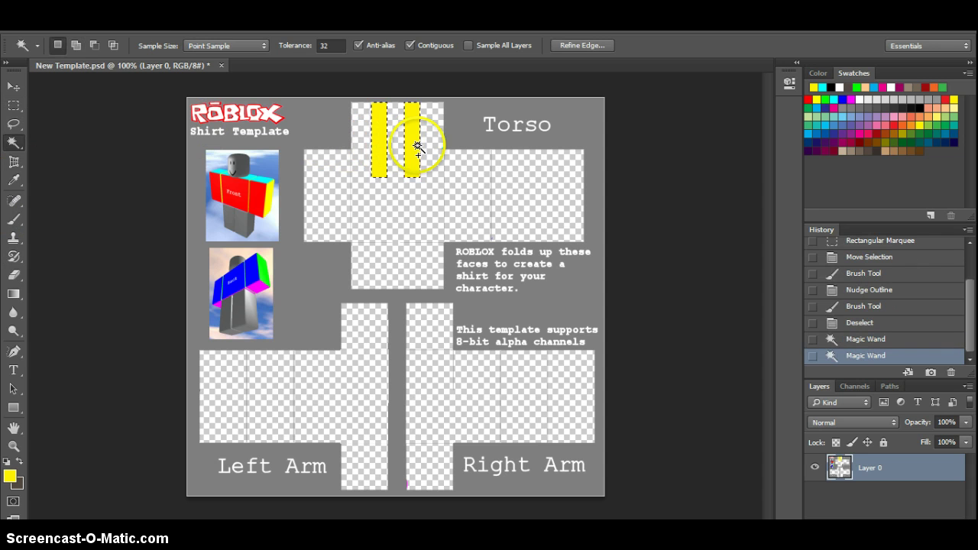
left_click(88, 23)
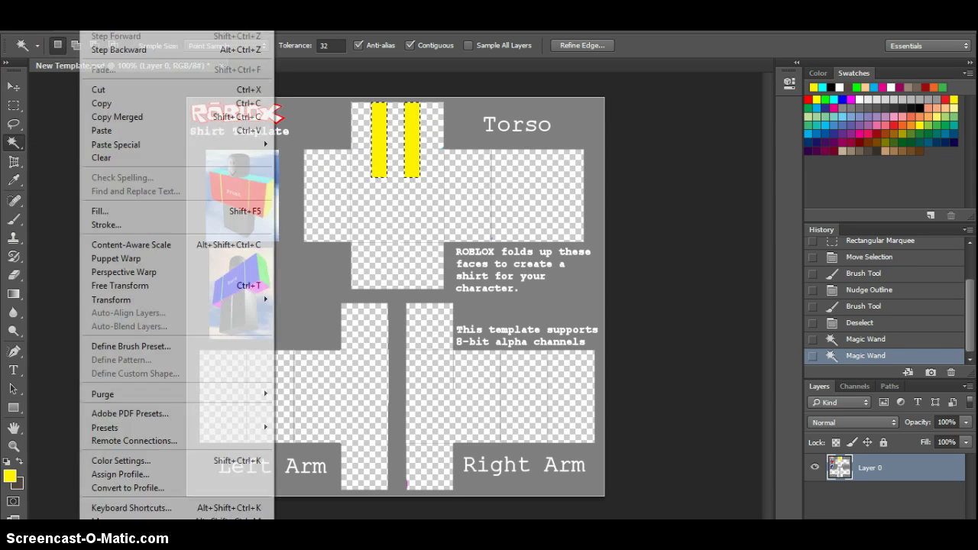
left_click(127, 104)
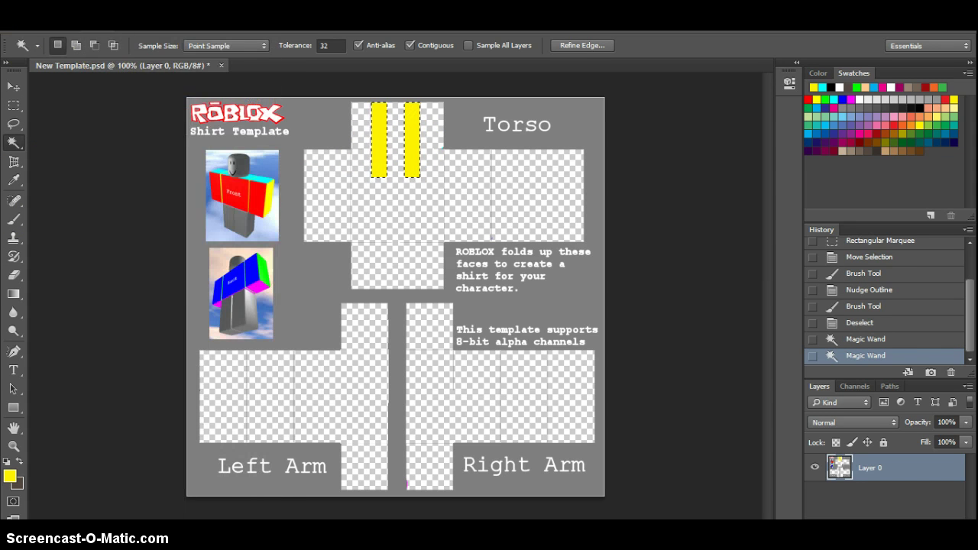
left_click(89, 23)
left_click(111, 132)
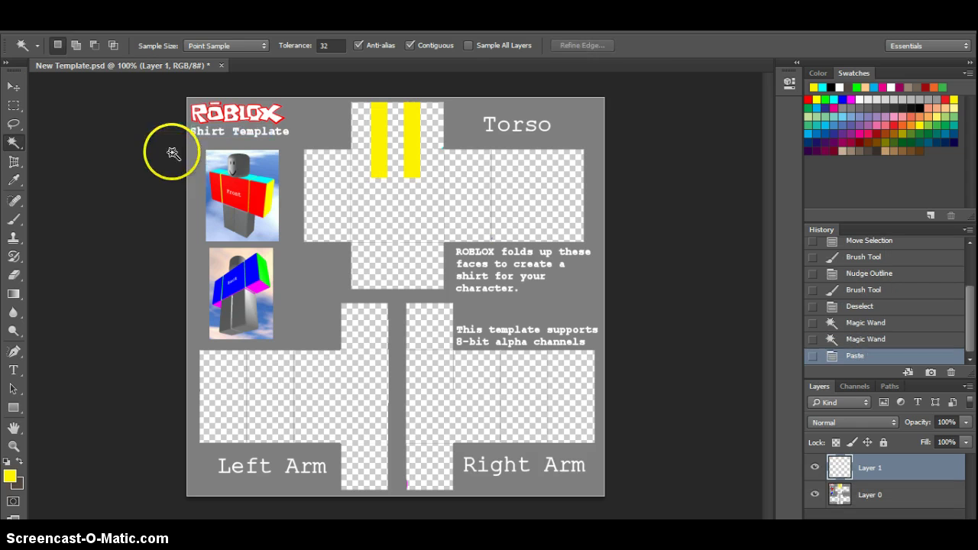
left_click(13, 86)
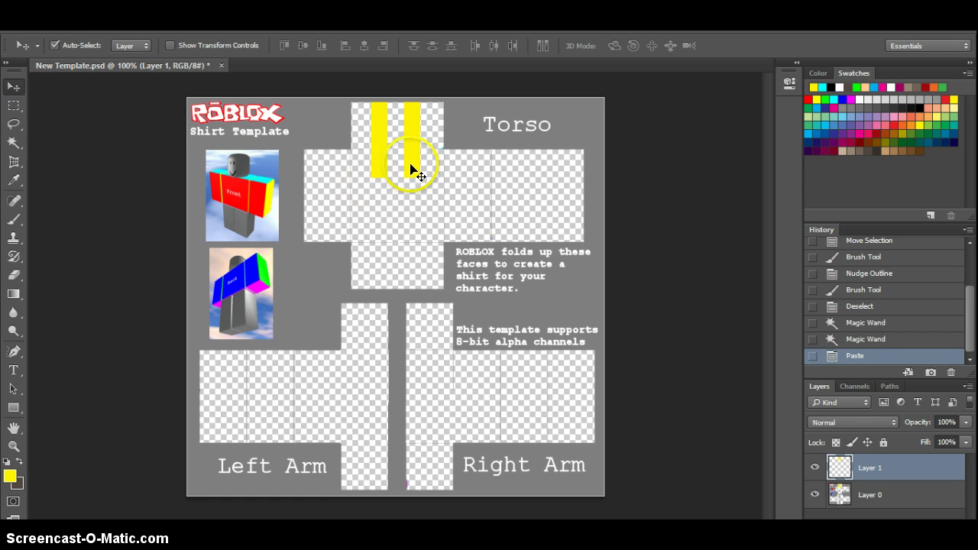
left_click_drag(415, 164, 554, 217)
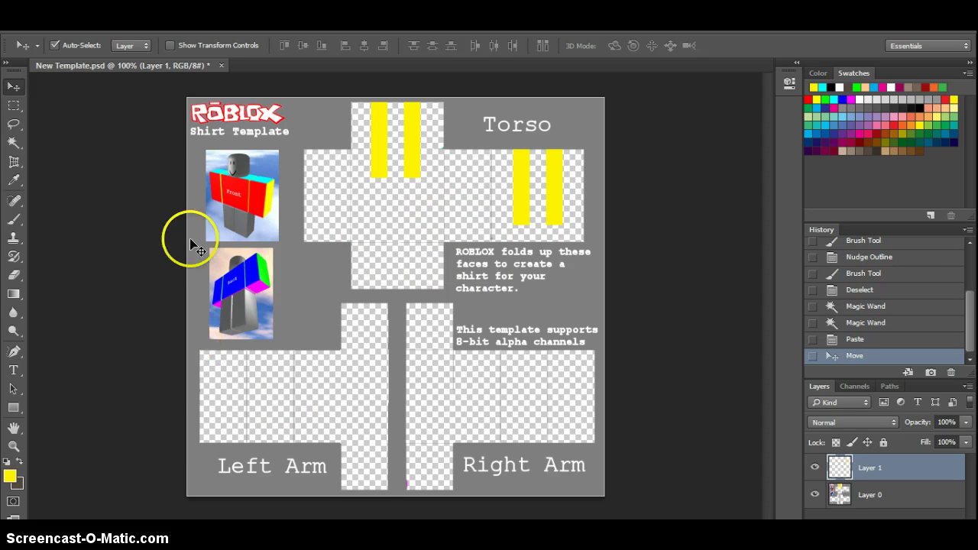
Paint a yellow band across the full width of the torso panels, just below their upper edge down to their lower edge, and deselect.
left_click(13, 105)
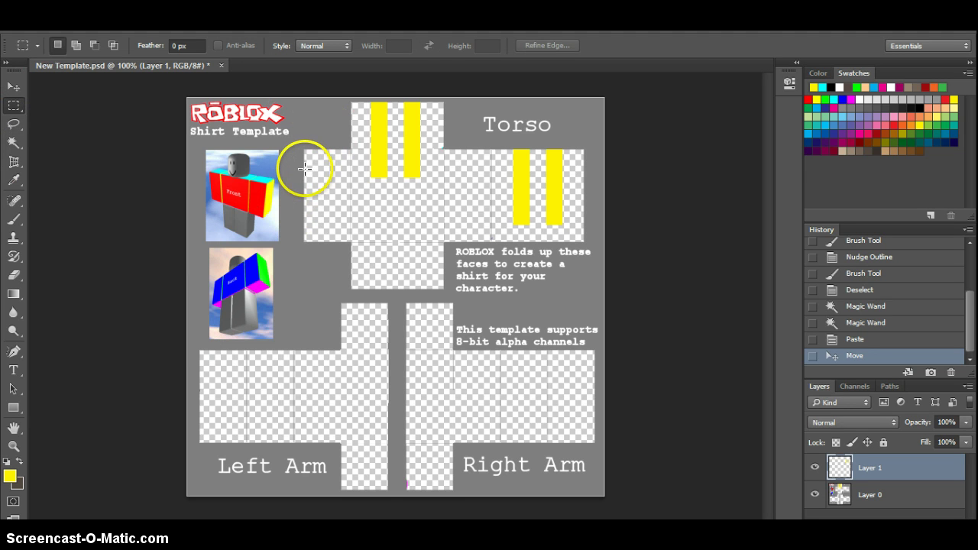
left_click_drag(304, 168, 584, 241)
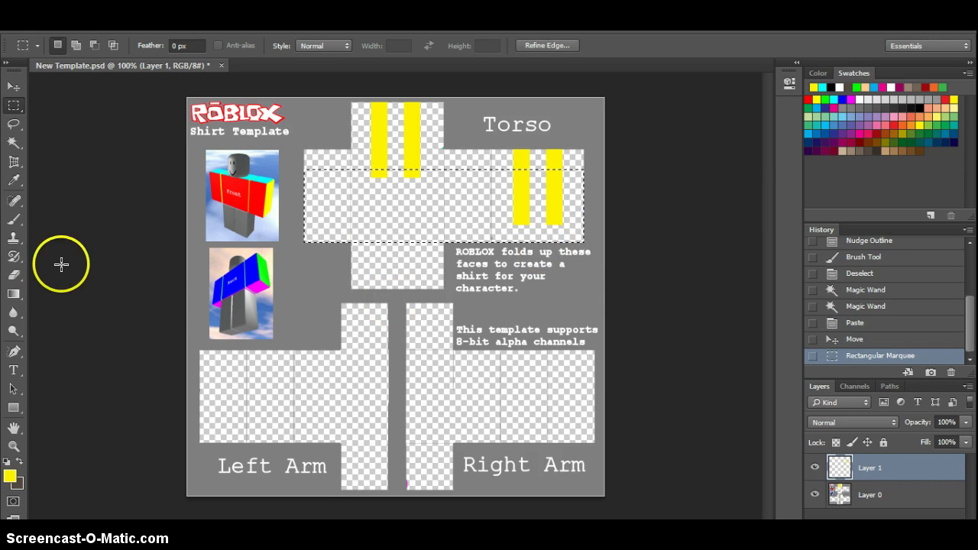
left_click(14, 219)
mouse_move(371, 196)
left_mouse_down()
mouse_move(549, 205)
mouse_move(606, 219)
left_mouse_up()
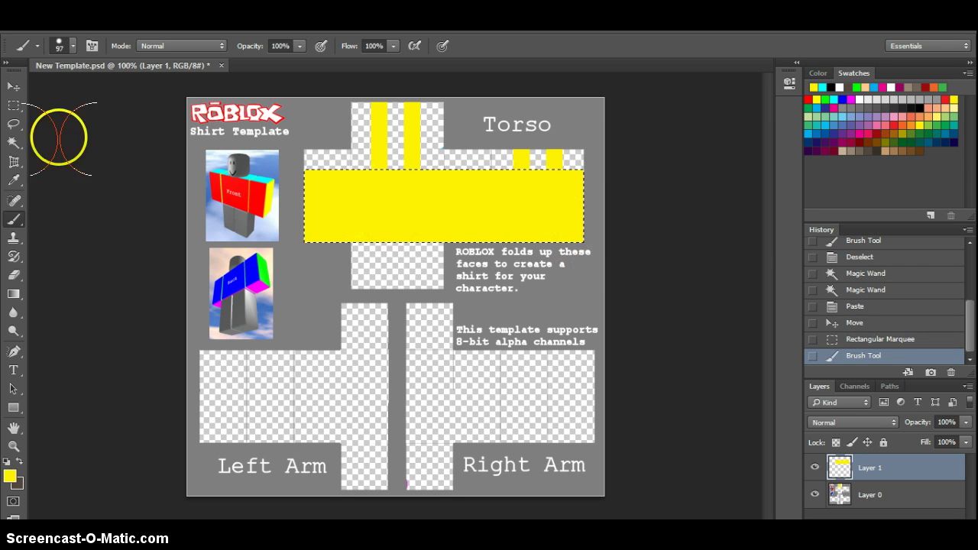
left_click(14, 105)
left_click(42, 122)
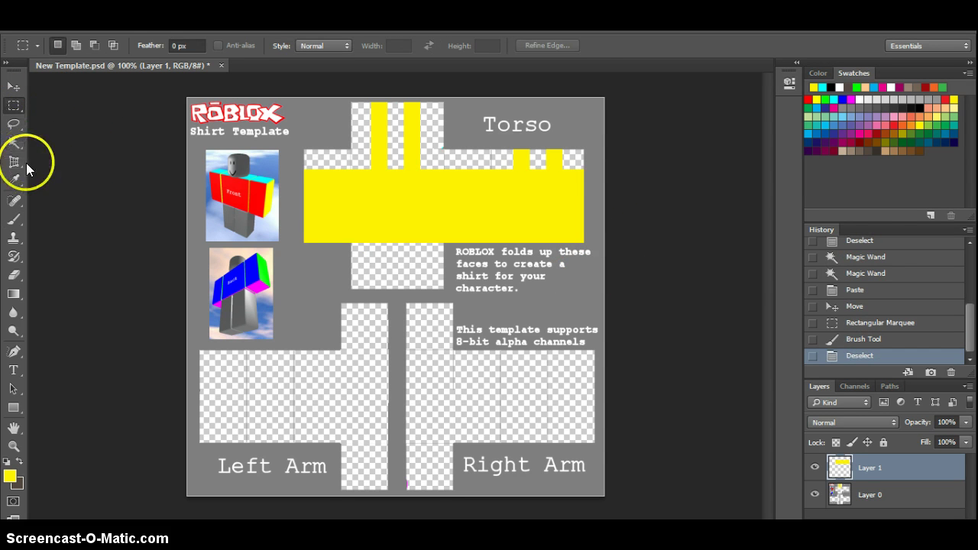
Try to select the torso's bottom flap on Layer 1 and paint it yellow, and undo the brush stroke.
left_click(14, 143)
left_click(386, 262)
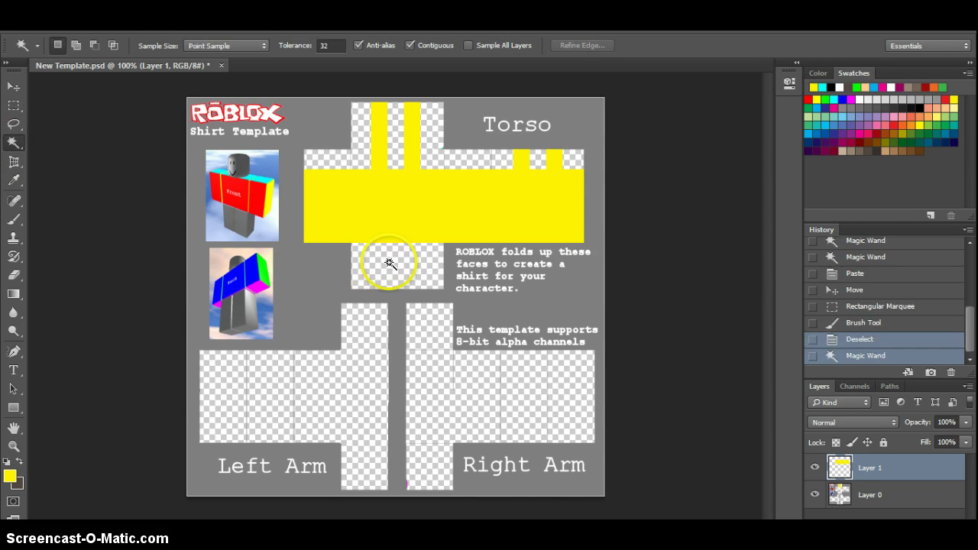
left_click(13, 219)
mouse_move(386, 304)
left_mouse_down()
mouse_move(365, 224)
mouse_move(415, 258)
left_mouse_up()
key("ctrl+z")
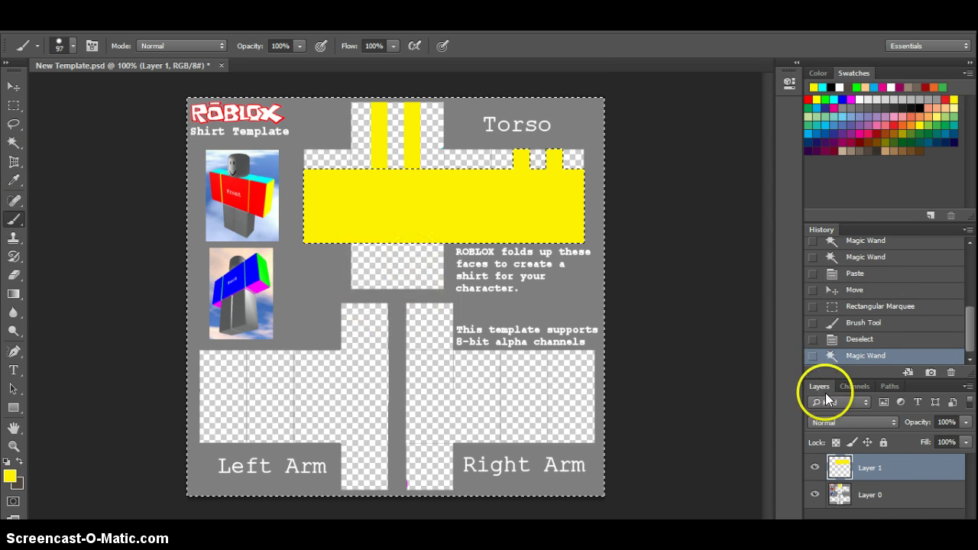
On Layer 0, select the torso's bottom flap with the Magic Wand, paint it yellow, and deselect.
left_click(871, 495)
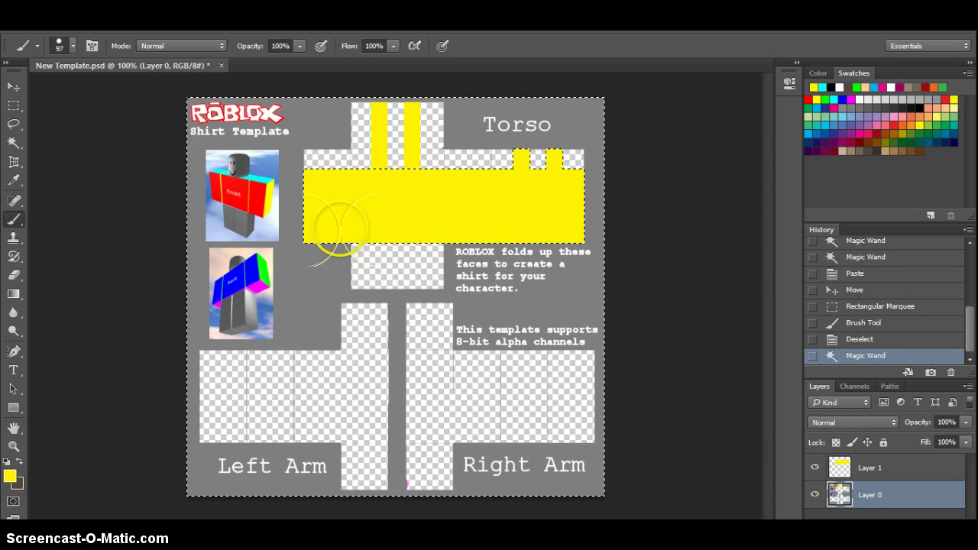
left_click(13, 143)
left_click(424, 269)
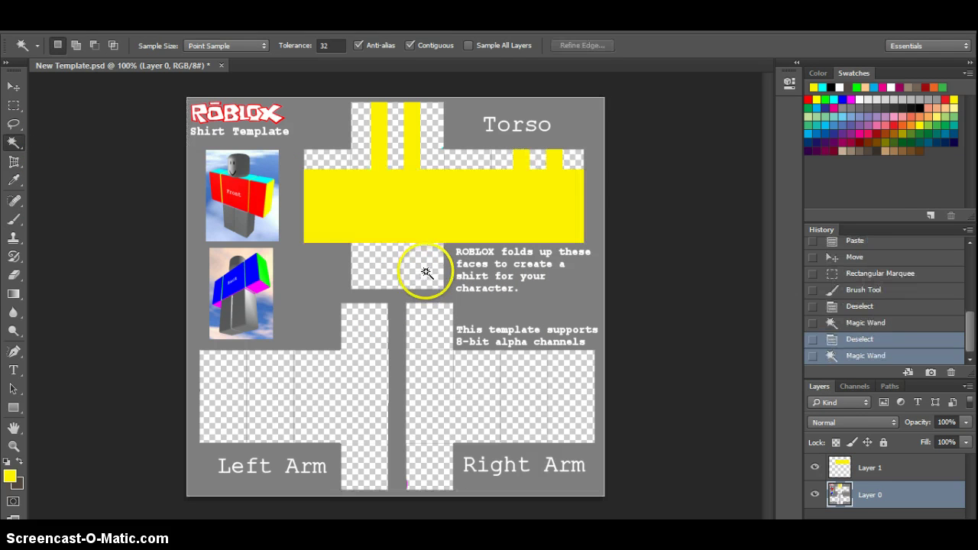
left_click(13, 219)
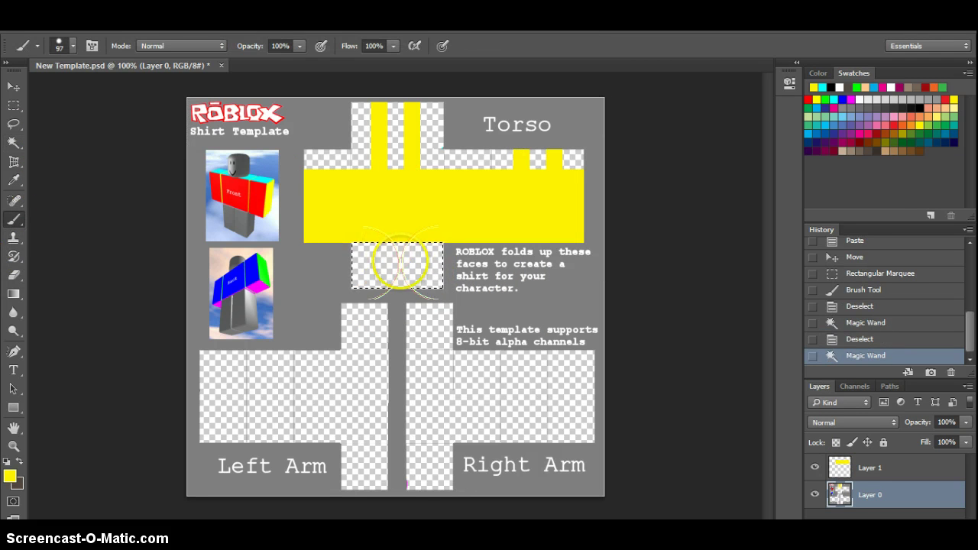
mouse_move(399, 263)
left_mouse_down()
mouse_move(379, 261)
mouse_move(404, 174)
left_mouse_up()
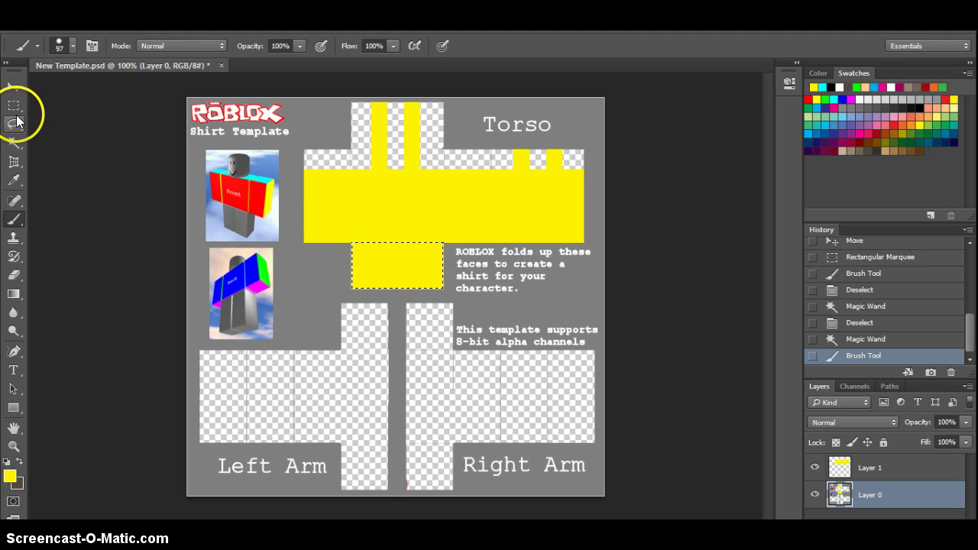
left_click(14, 105)
left_click(109, 127)
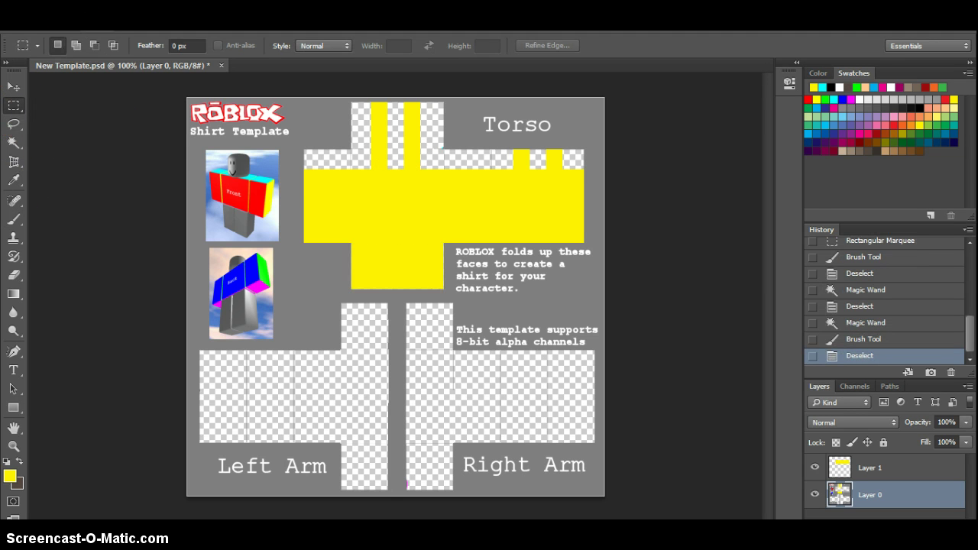
Set up the Brush tool with a 52 px size and white as the paint colour.
left_click(13, 219)
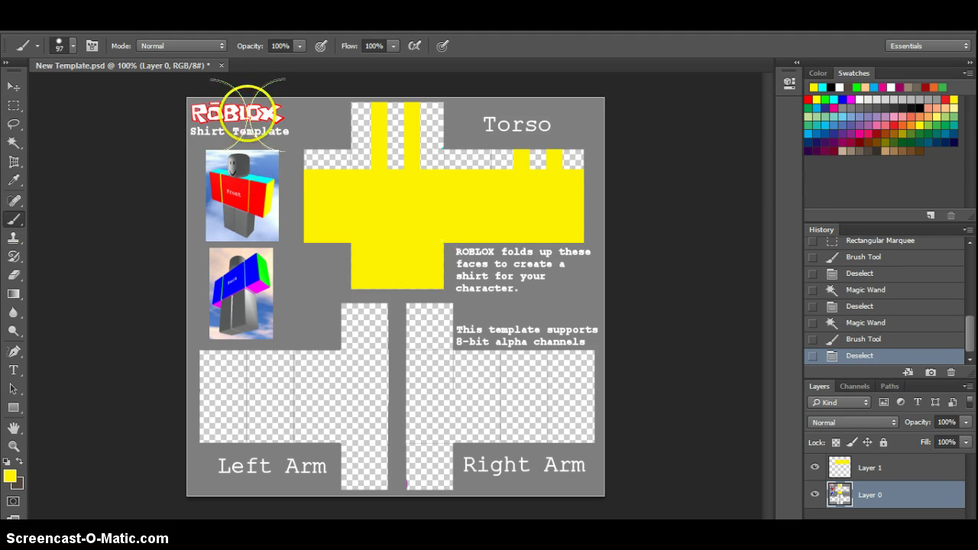
left_click(64, 43)
left_click_drag(115, 90, 102, 89)
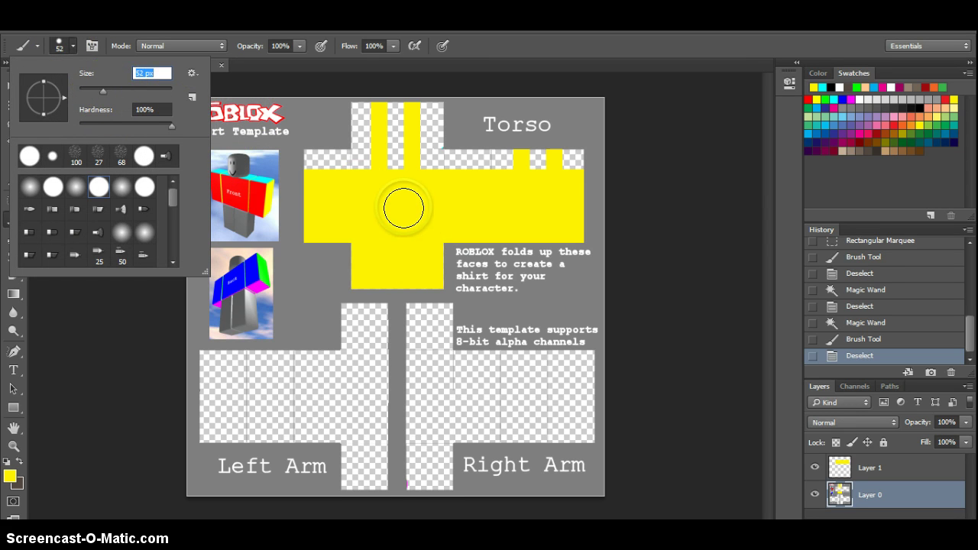
left_click(64, 46)
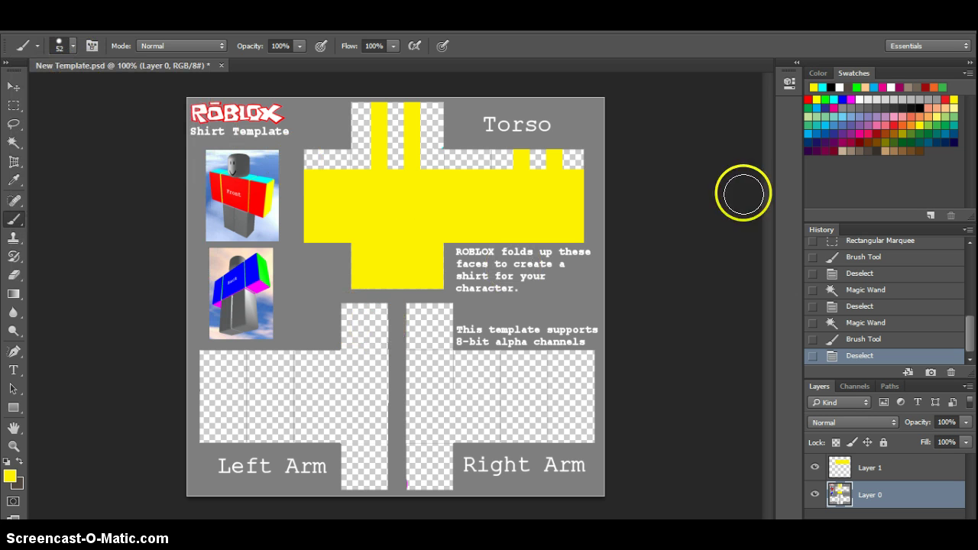
left_click(839, 87)
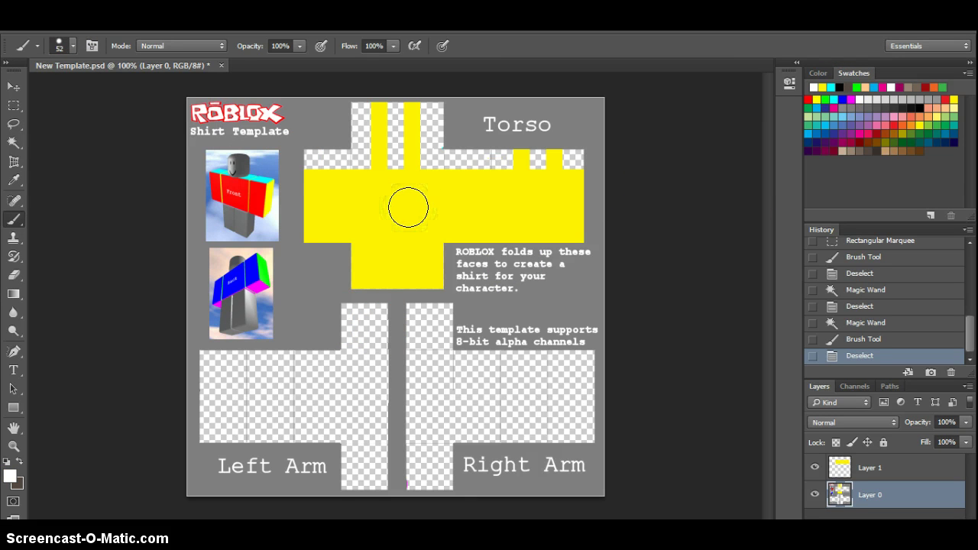
Try to paint a white cat head on the torso's front panel on Layer 0, and undo the last brush stroke.
left_click(425, 250)
left_click(408, 212)
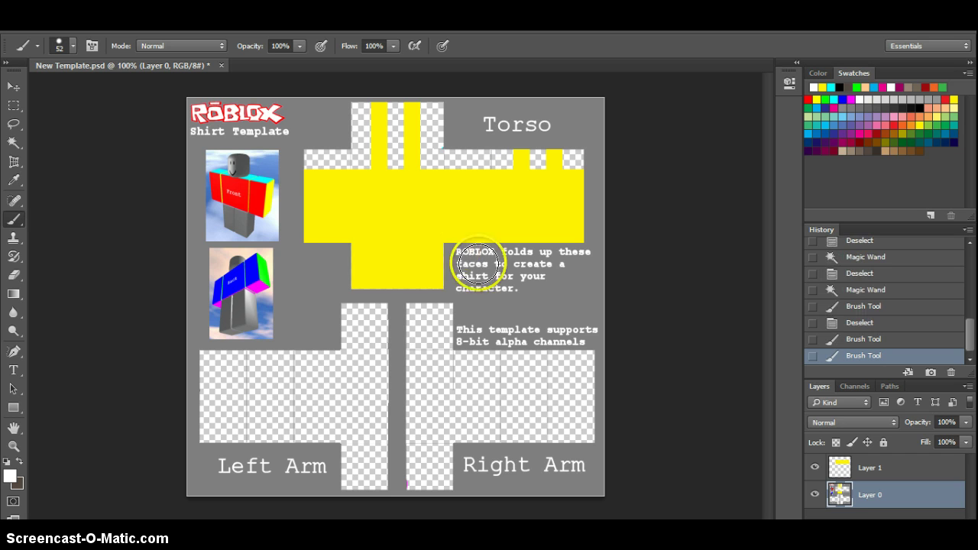
left_click_drag(403, 193, 476, 316)
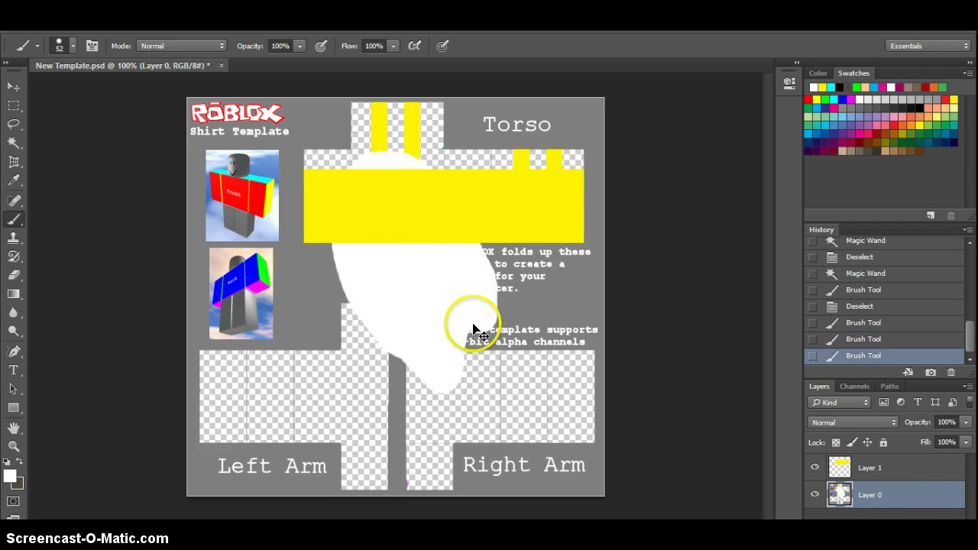
key("ctrl+z")
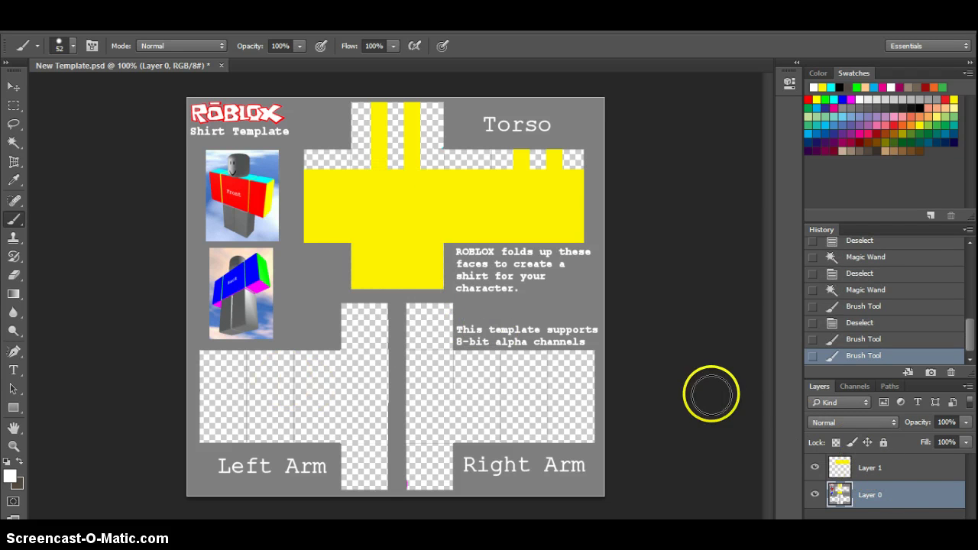
On Layer 1, paint a white cat head on the torso's front panel: a 52 px dot with two ears made with a 10 px brush.
left_click(912, 468)
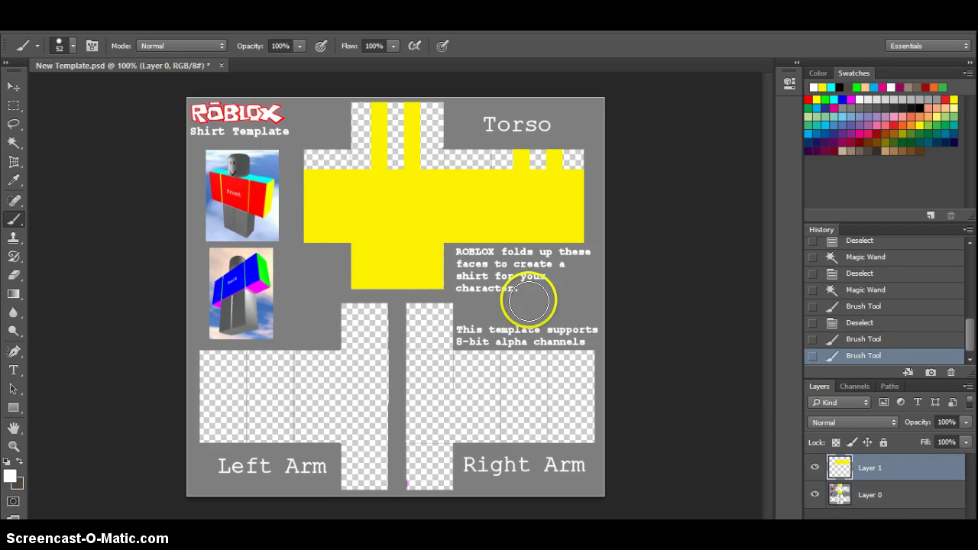
left_click(408, 204)
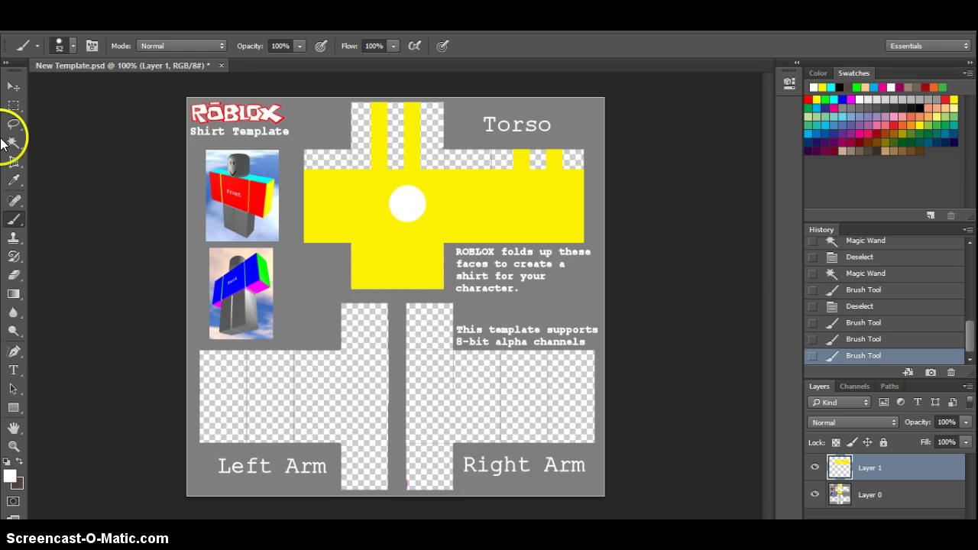
left_click(64, 45)
left_click_drag(90, 85, 90, 87)
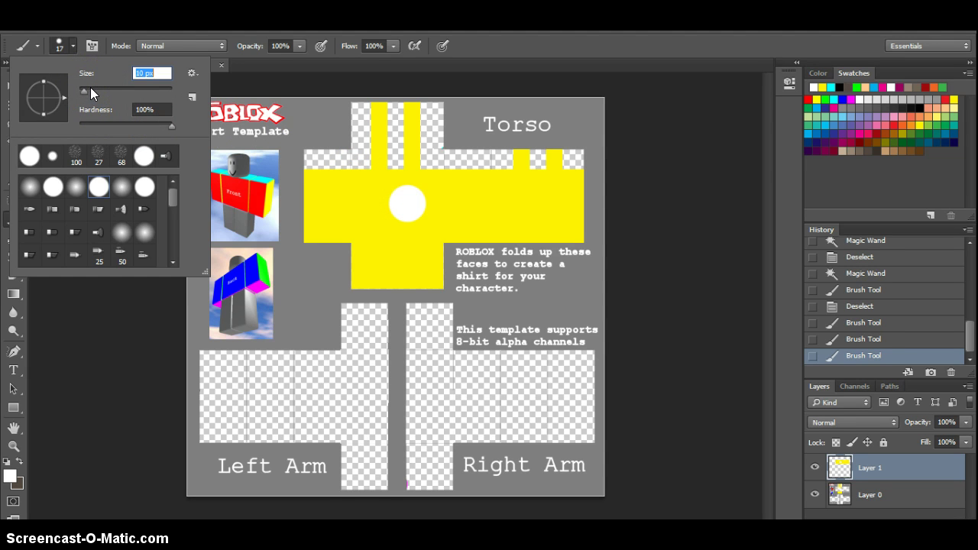
left_click(395, 199)
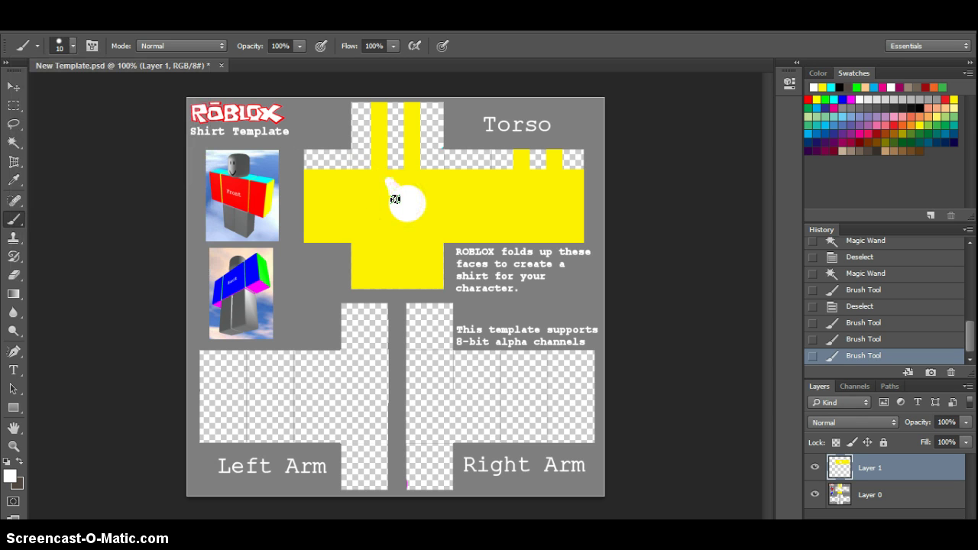
left_click_drag(395, 200, 401, 193)
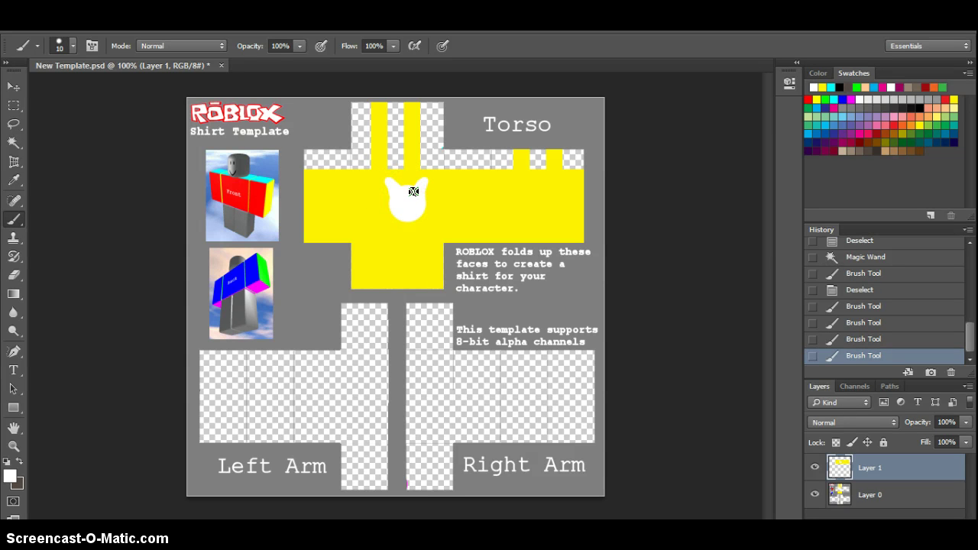
Paint black sunglasses with two filled lenses across the cat's face using the 10 px brush.
left_click(414, 191)
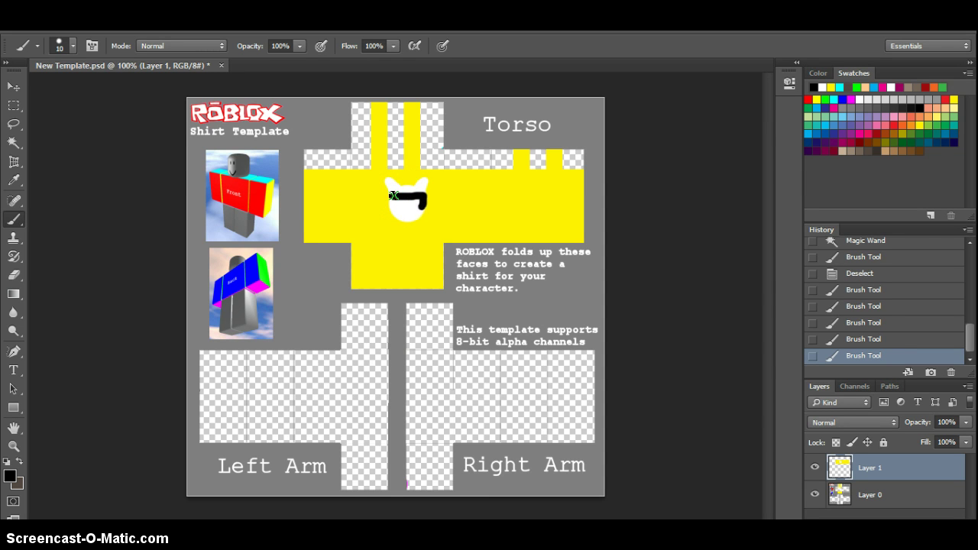
left_click_drag(393, 196, 405, 199)
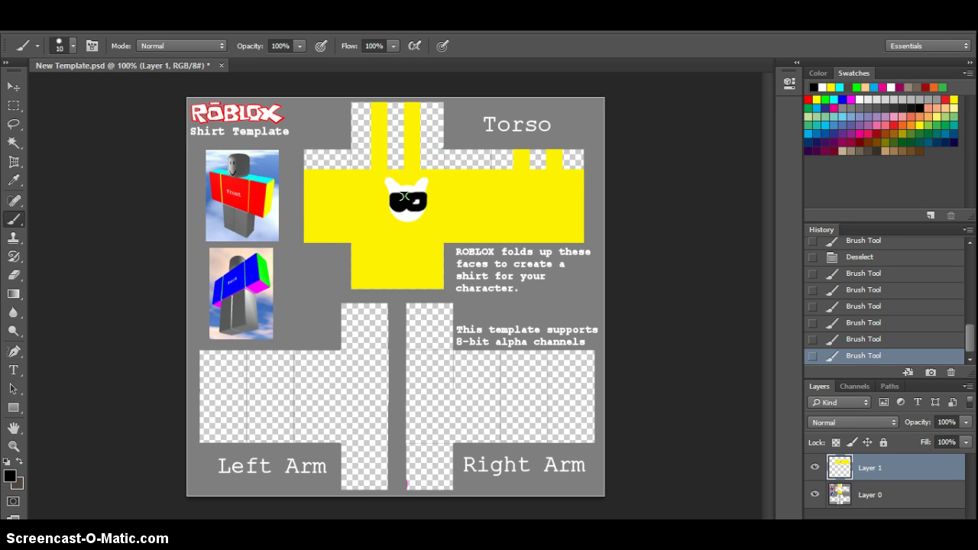
left_click_drag(398, 197, 403, 200)
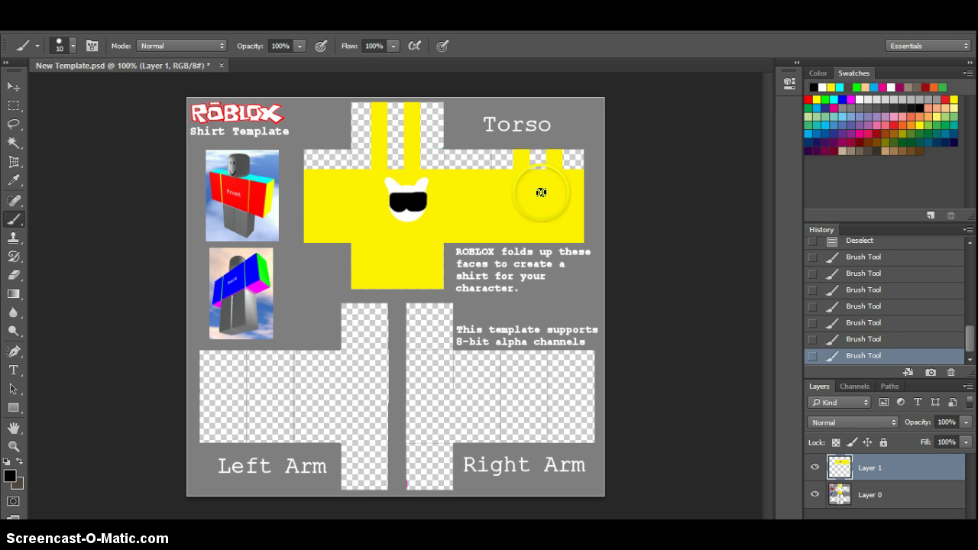
Try to touch up the cat's face in white just below the sunglasses with a 7 px brush.
left_click(58, 45)
left_click_drag(83, 91, 82, 91)
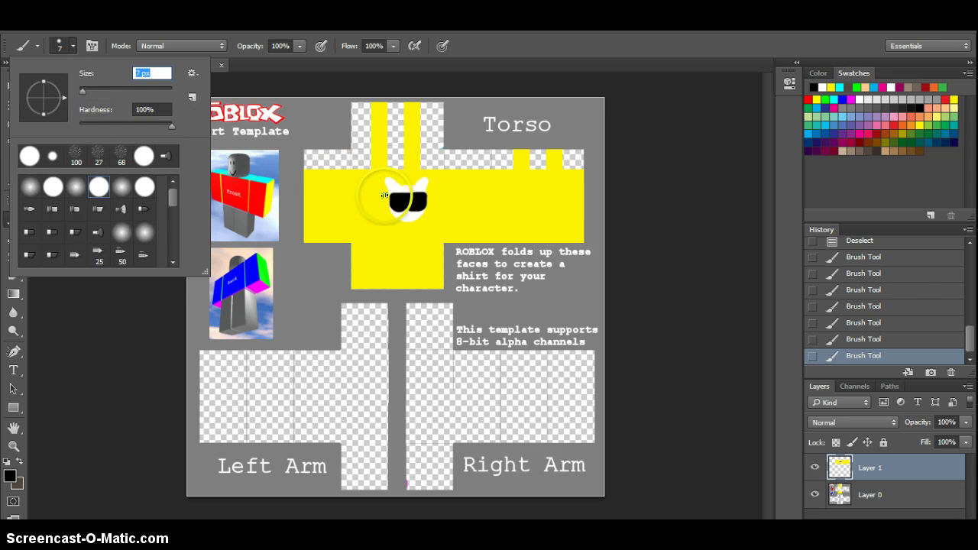
left_click(67, 50)
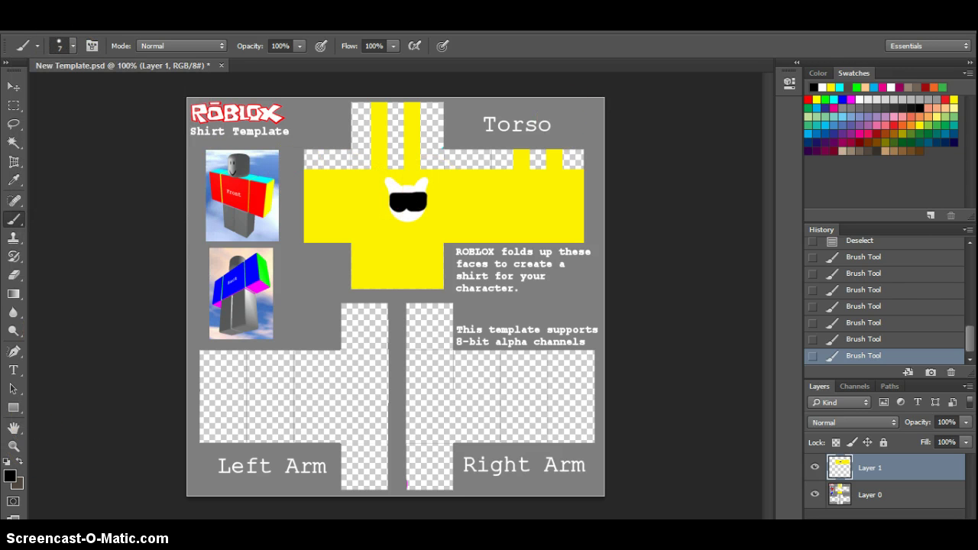
left_click(824, 86)
mouse_move(409, 212)
left_mouse_down()
mouse_move(415, 201)
mouse_move(423, 207)
mouse_move(413, 214)
left_mouse_up()
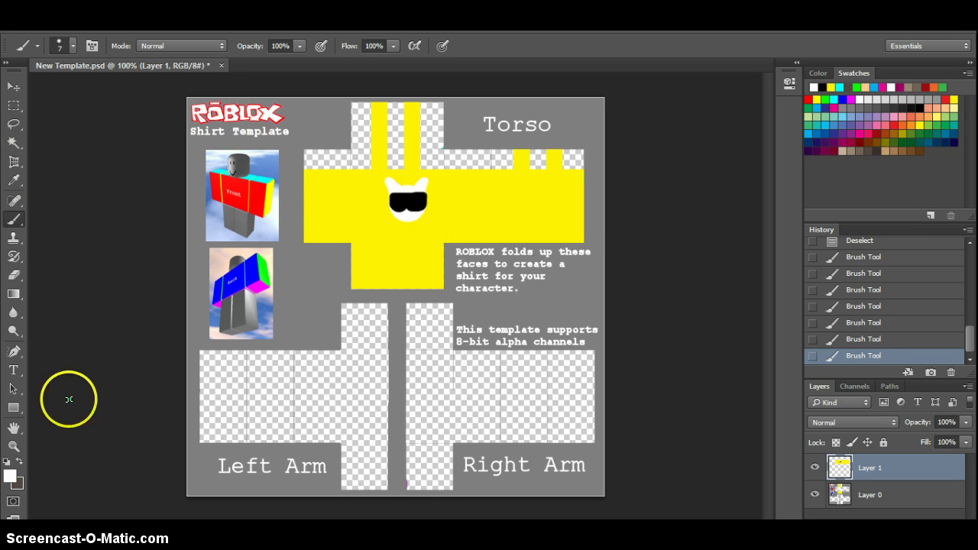
Start a text layer beside the cat head on the torso's front panel and set the font size to 18 pt.
left_click(13, 370)
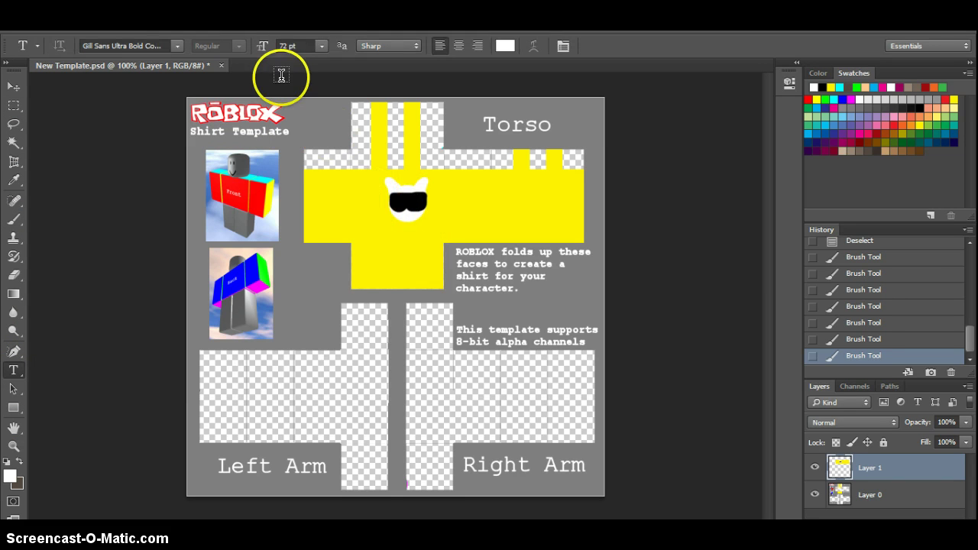
left_click(320, 45)
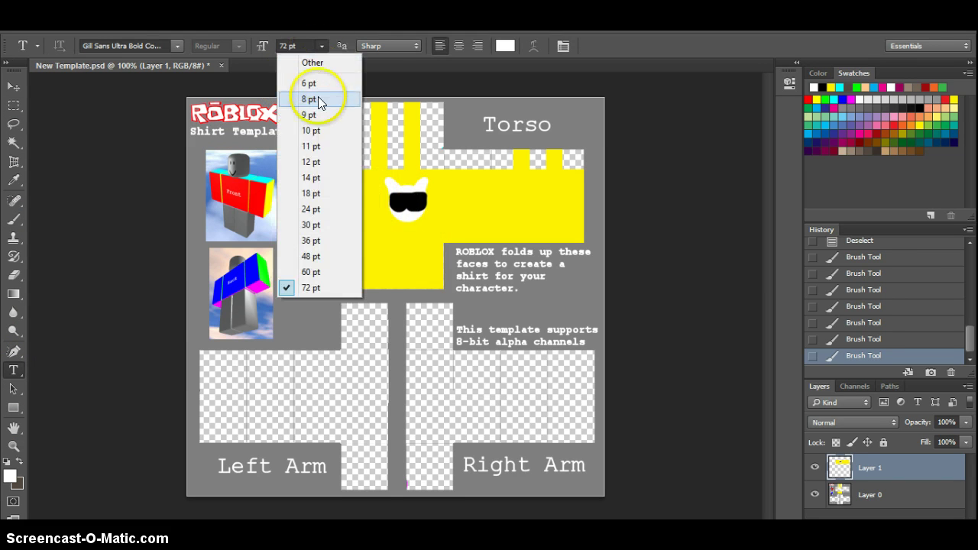
left_click(309, 161)
left_click(370, 201)
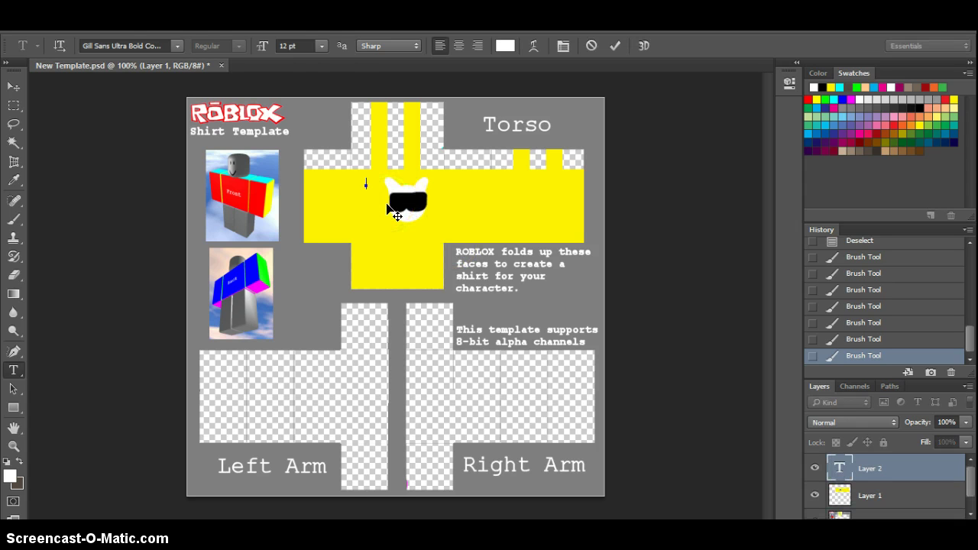
left_click(324, 47)
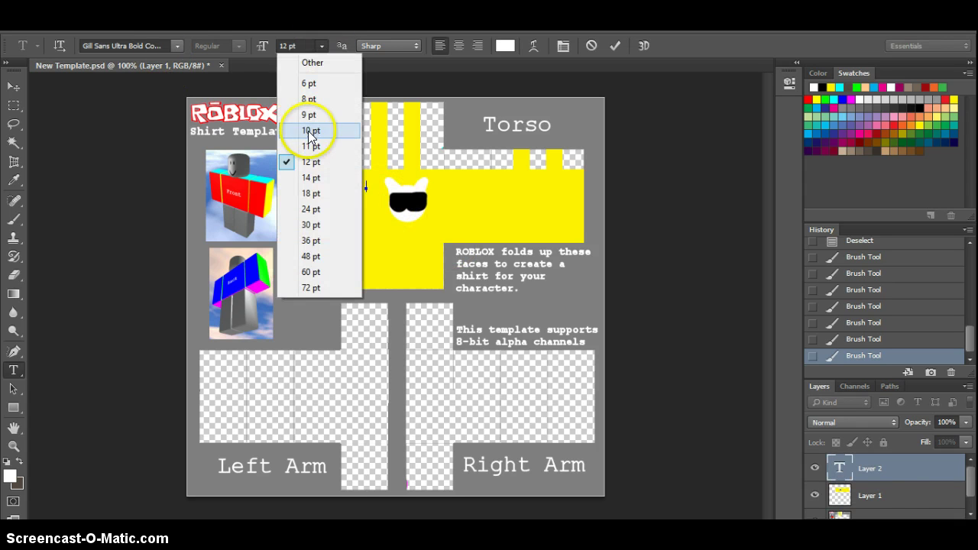
left_click(294, 191)
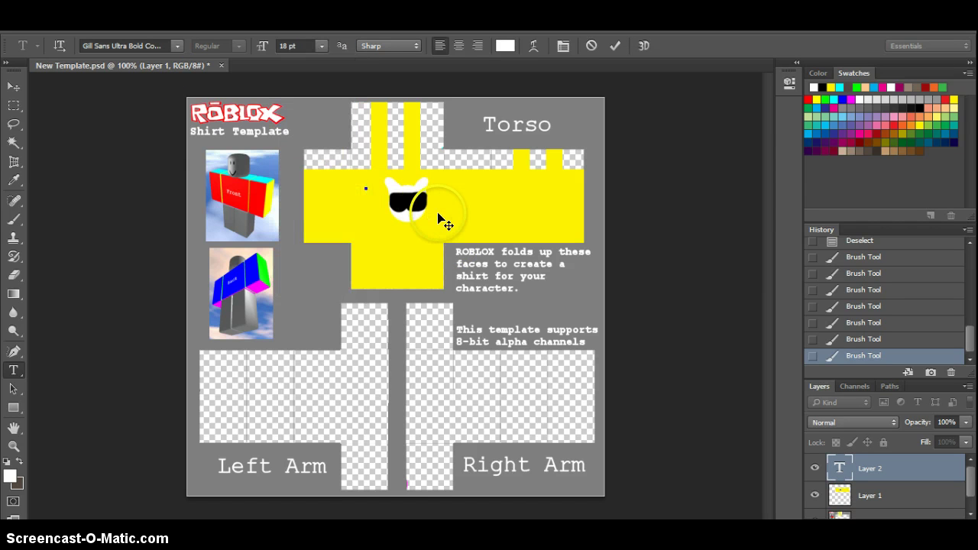
Write COOL as vertical black text beside the cat head, replacing the white draft text, and commit it.
type("coo")
left_click(63, 44)
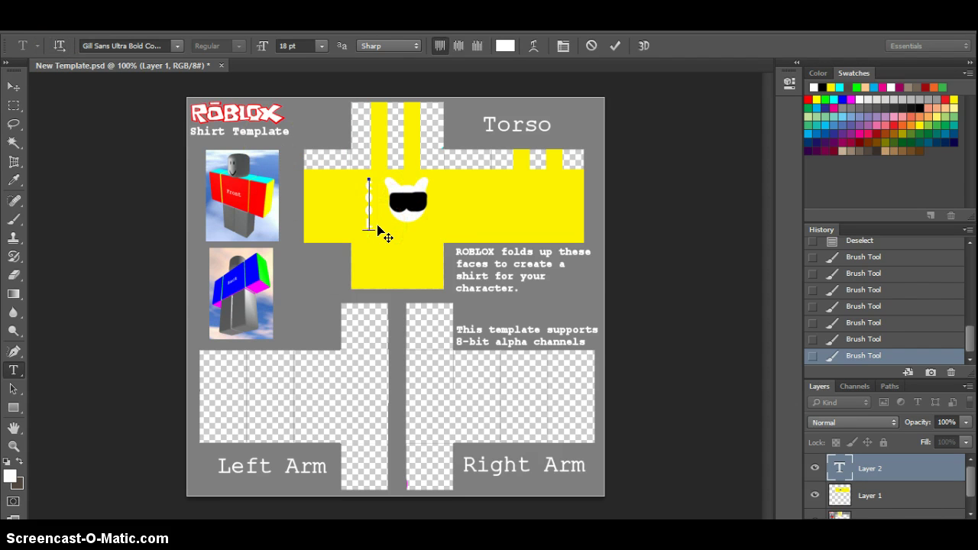
left_click(382, 219)
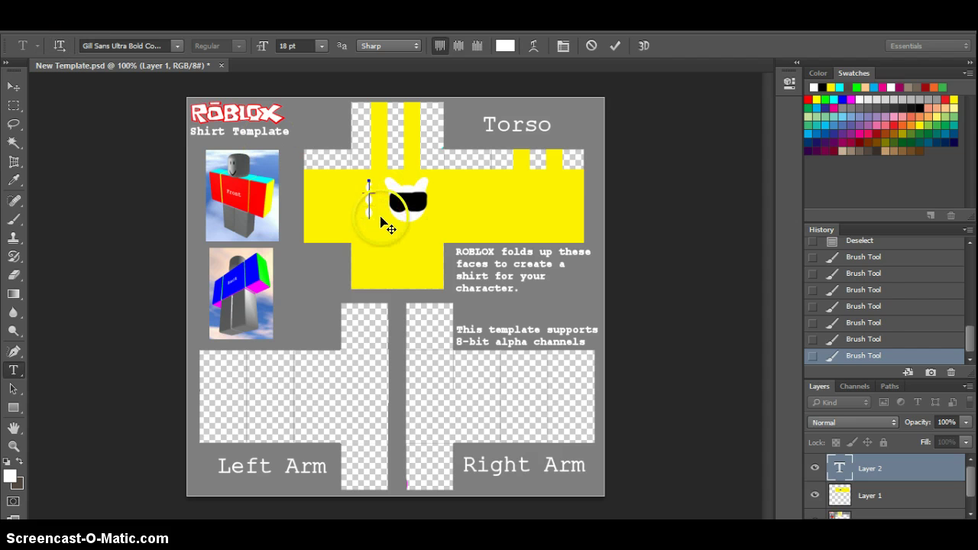
left_click(822, 86)
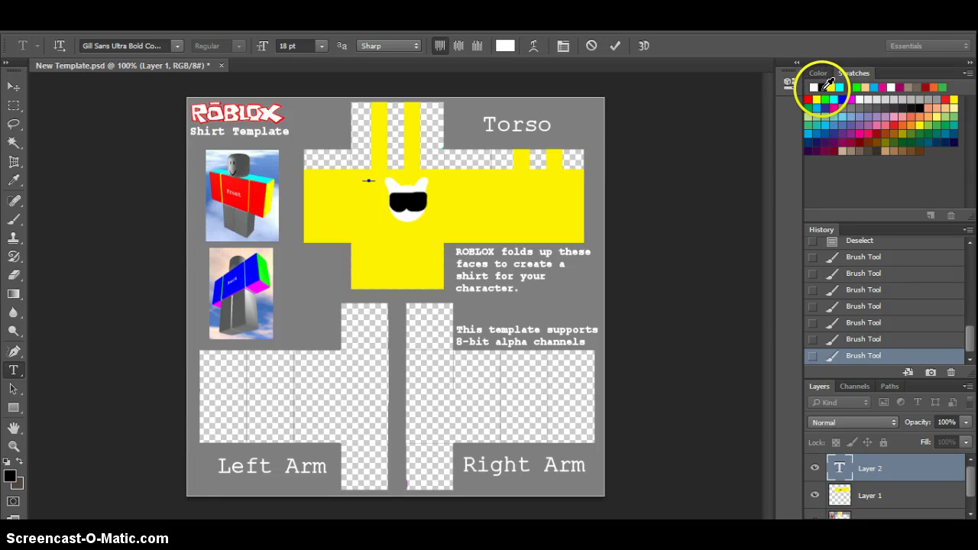
left_click(443, 252)
type("ool")
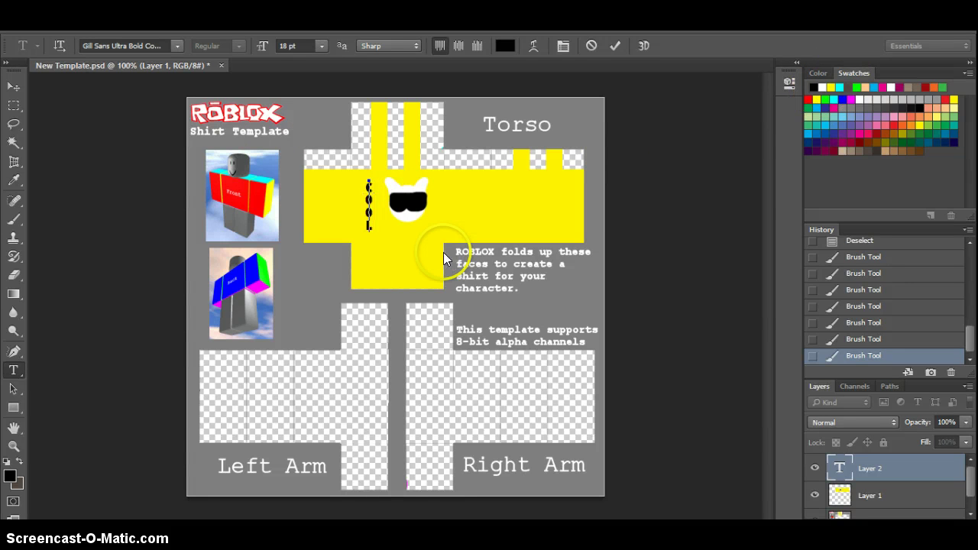
left_click(15, 106)
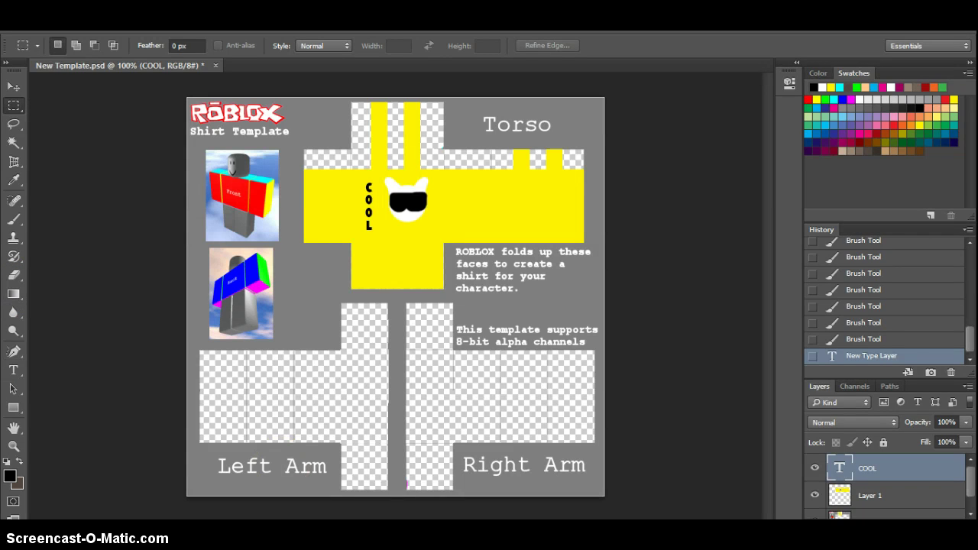
Switch to the sticky note and add "Sorry guys i stoped for a second because my cat is trying to eat my boa.".
key("alt+Tab")
type("S")
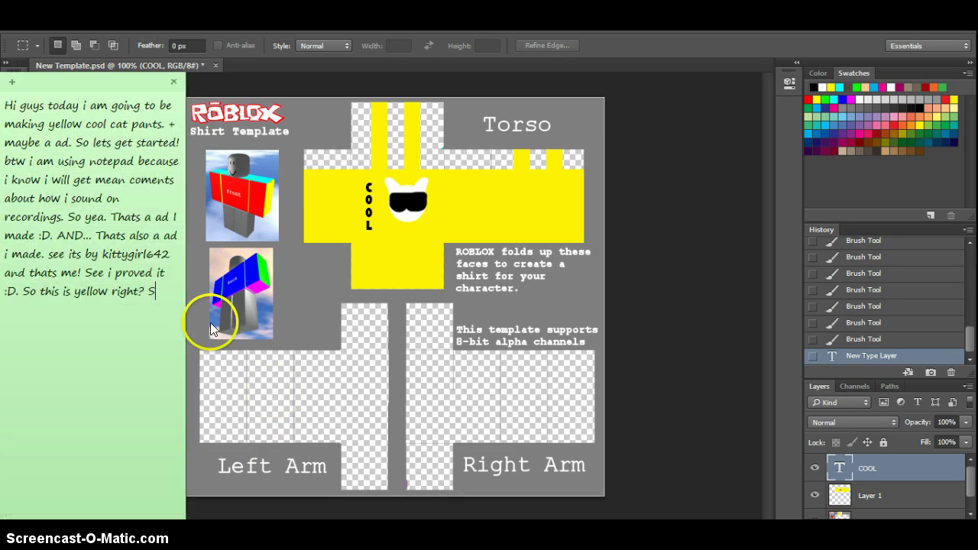
type("orry guys i s")
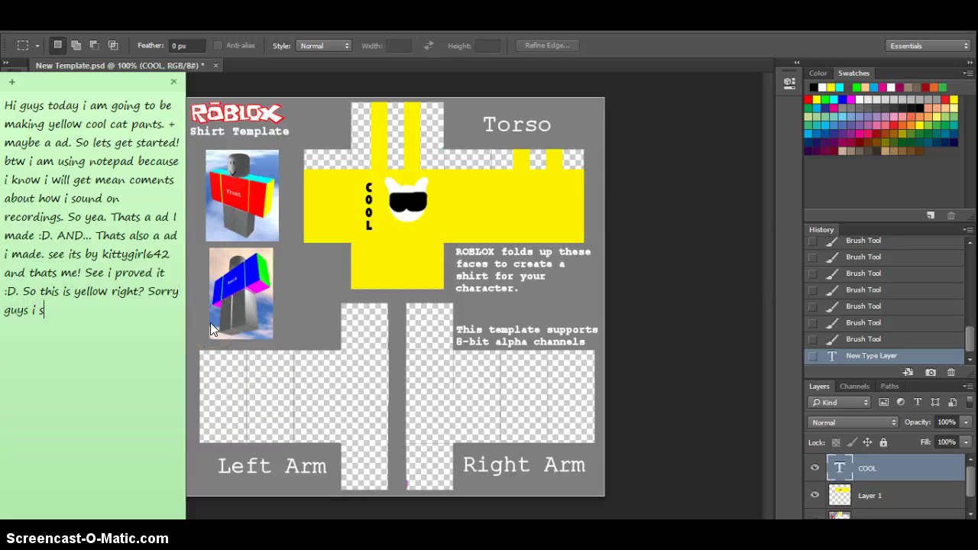
type("toped for a second ")
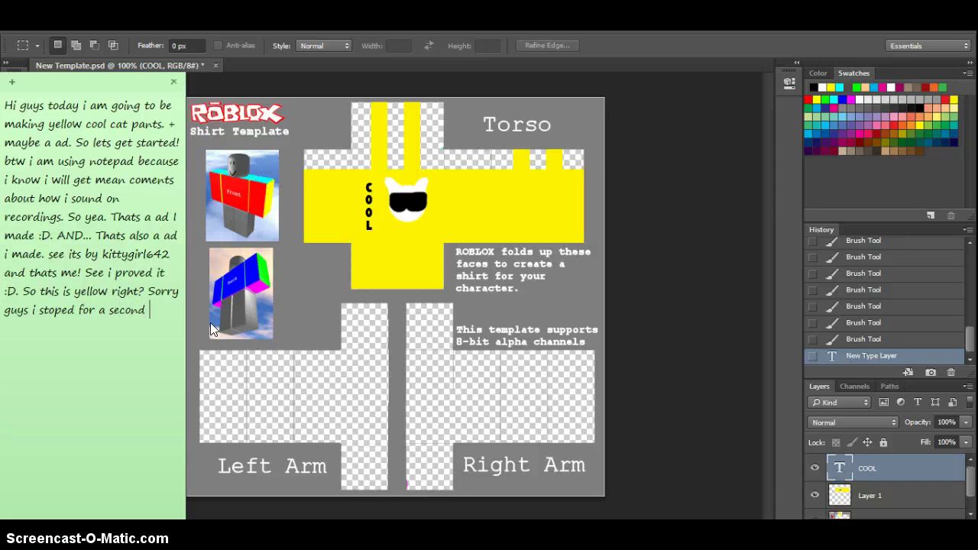
type("bea")
key("BackSpace")
type("cause my cat is ")
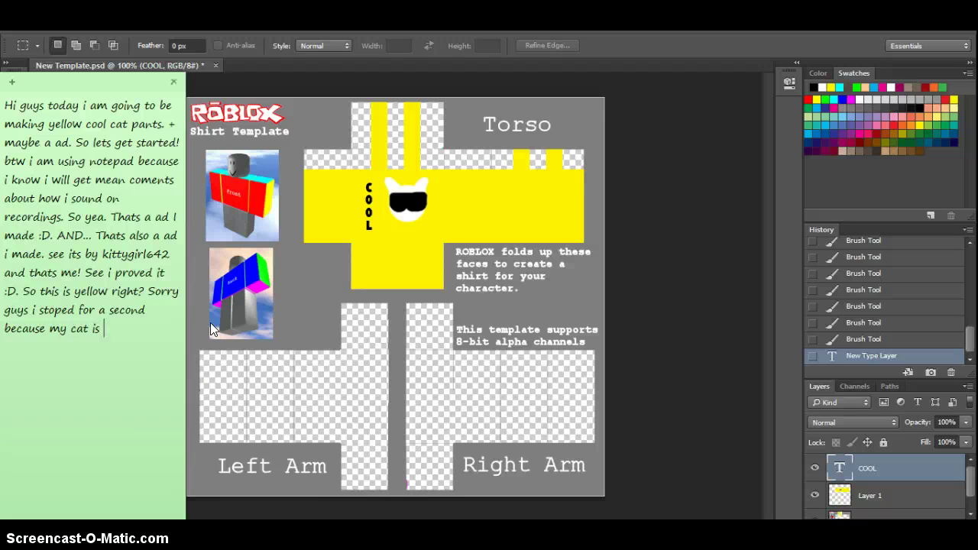
type("trying to eat my b")
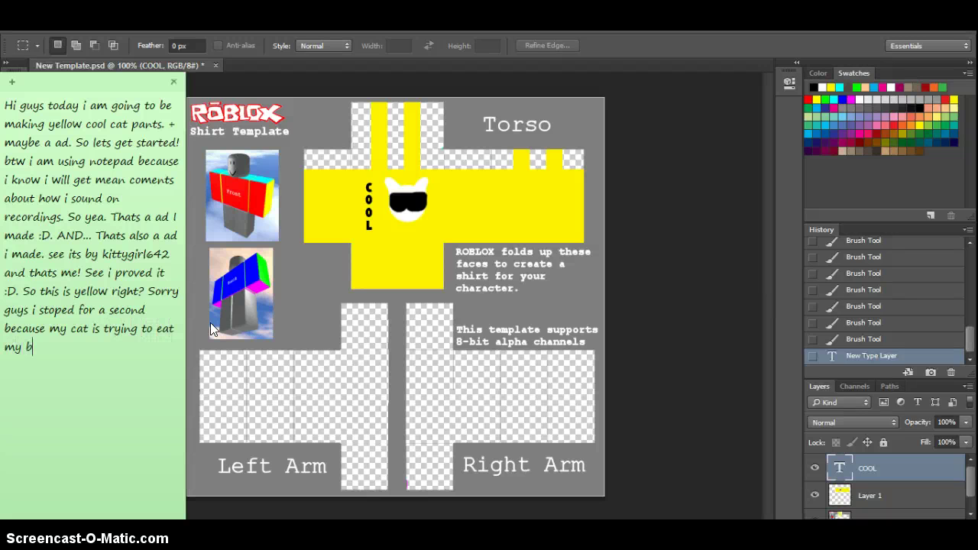
type("oa.")
Return to Photoshop and paint a dark brown band across the tops of both arm sections on Layer 0 with a 198 px brush.
left_click(347, 87)
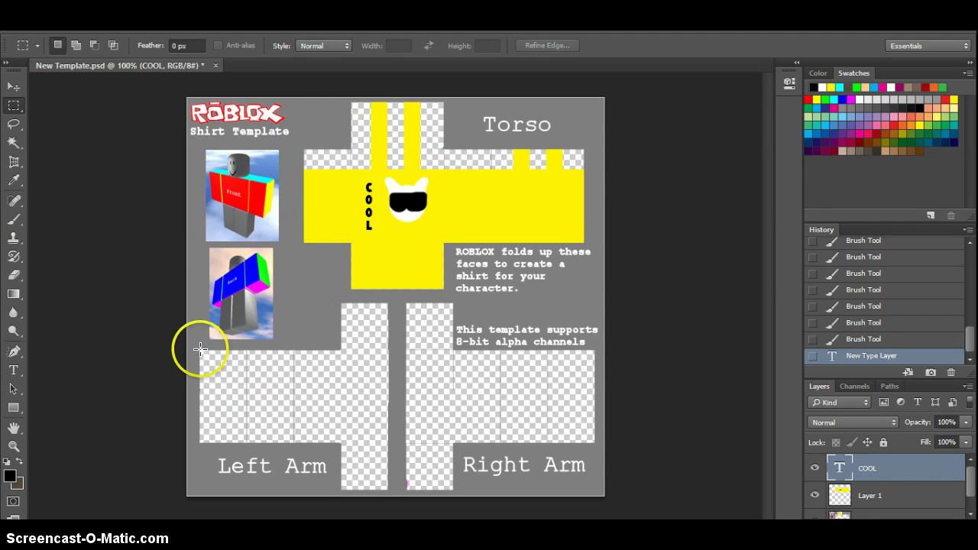
left_click_drag(199, 350, 595, 384)
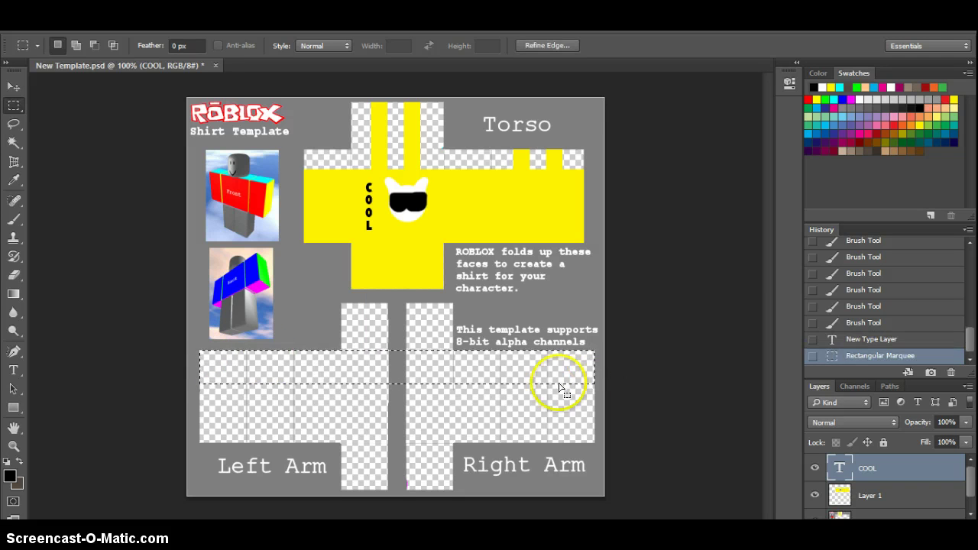
left_click(13, 219)
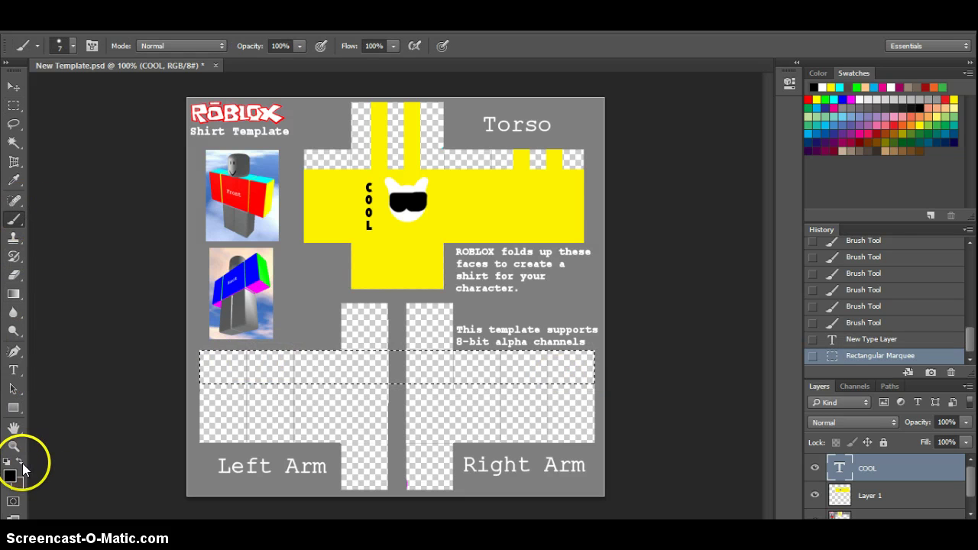
left_click(21, 462)
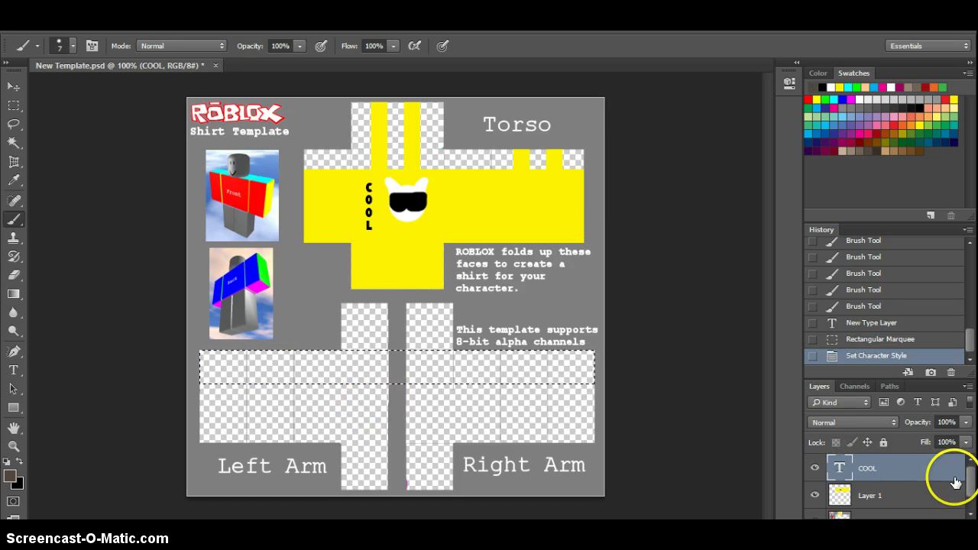
scroll(959, 489, "down", 1)
left_click(932, 507)
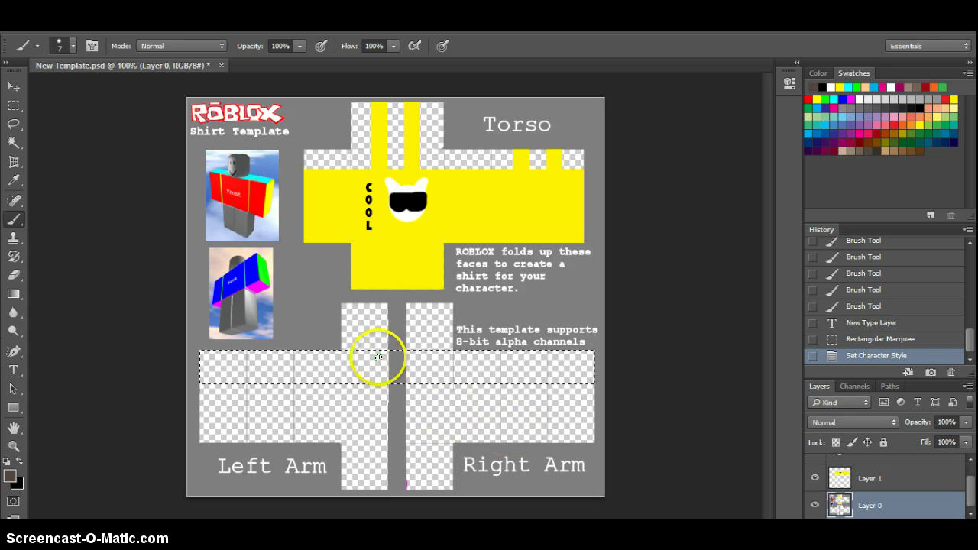
left_click_drag(377, 358, 378, 360)
key("ctrl+z")
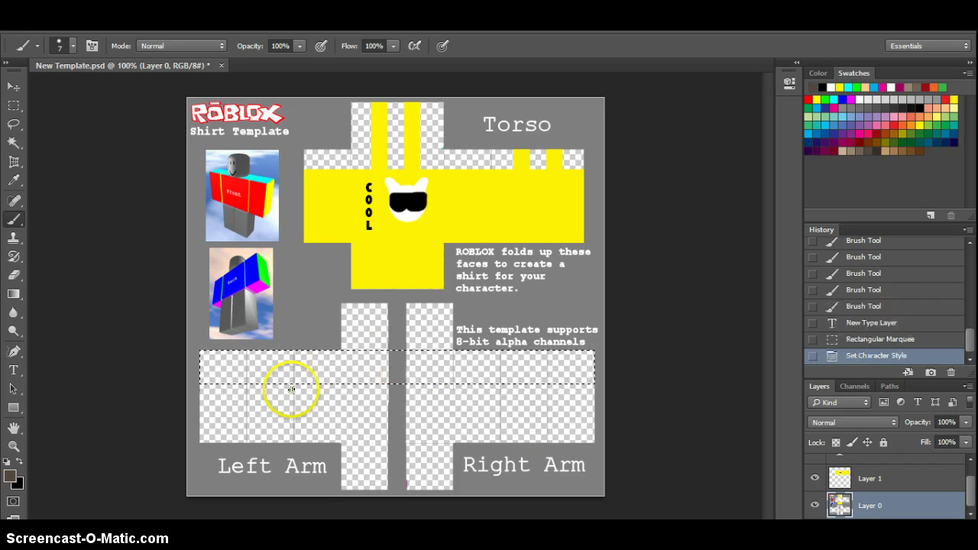
left_click(58, 46)
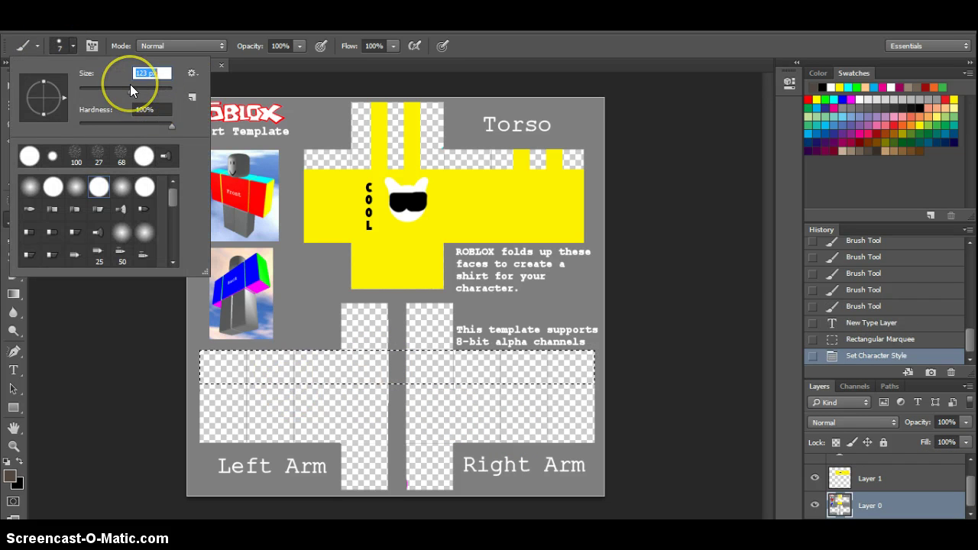
left_click(146, 91)
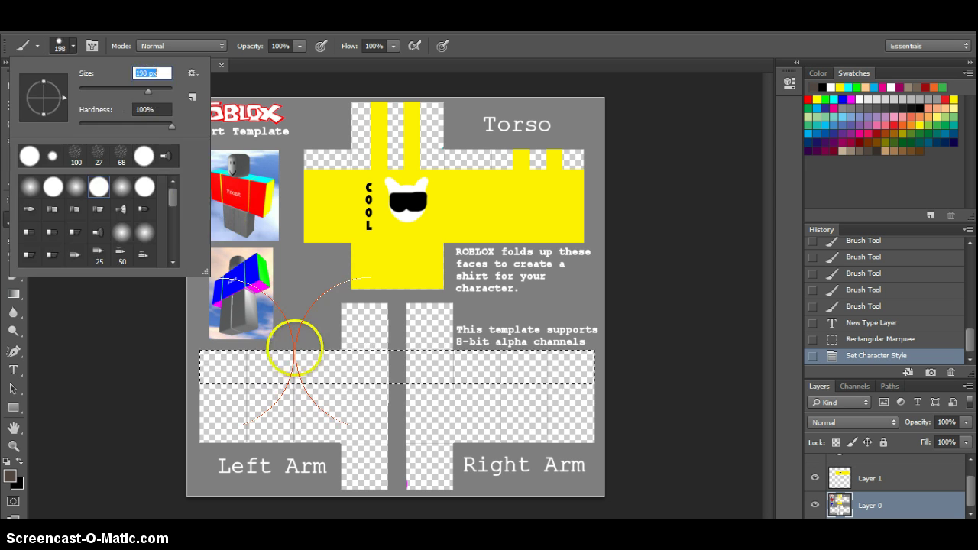
left_click_drag(295, 344, 528, 359)
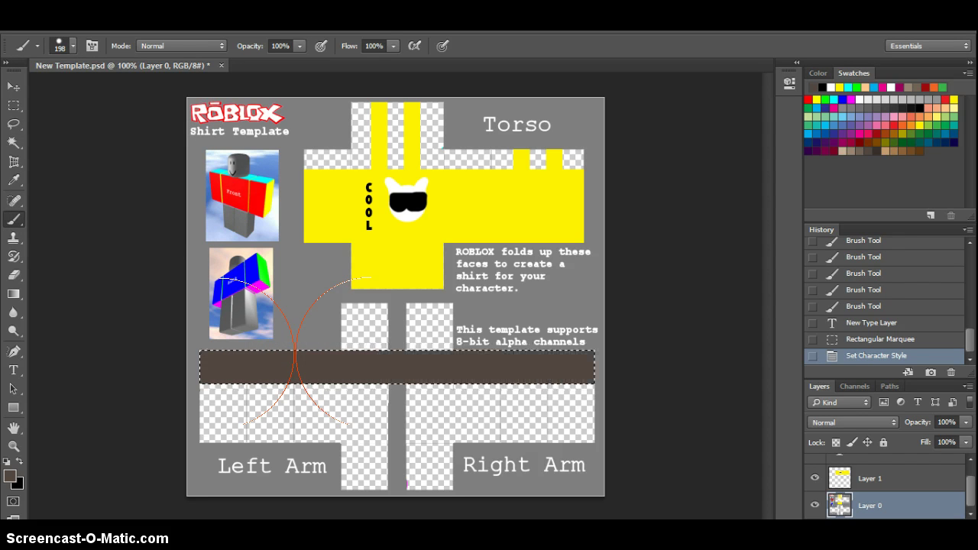
left_click(14, 142)
left_click(377, 334)
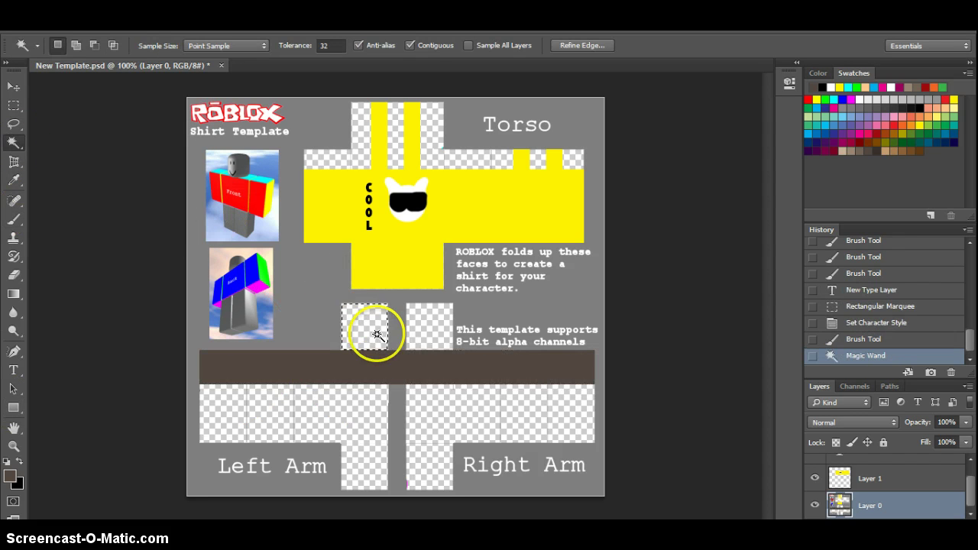
left_click(440, 335)
key("ctrl+d")
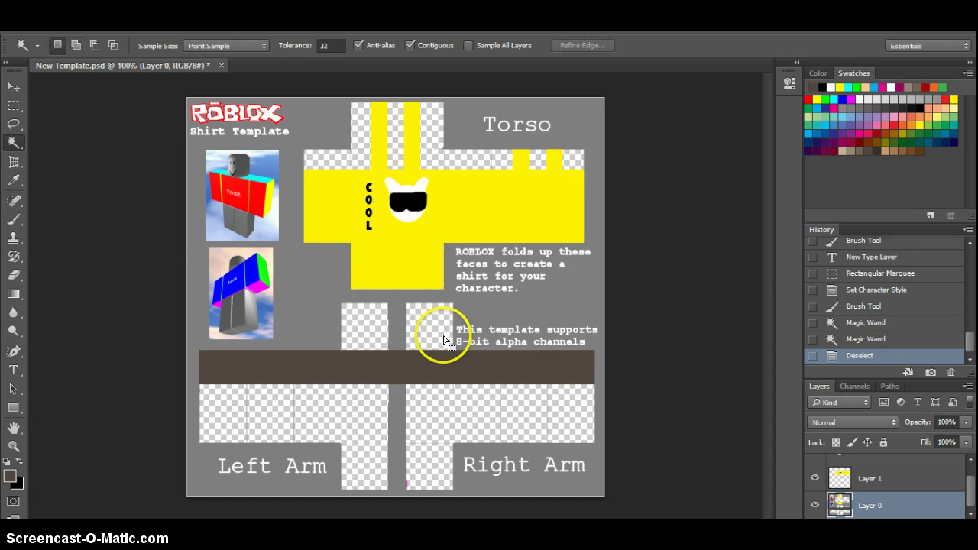
left_click(445, 340)
left_click(367, 331)
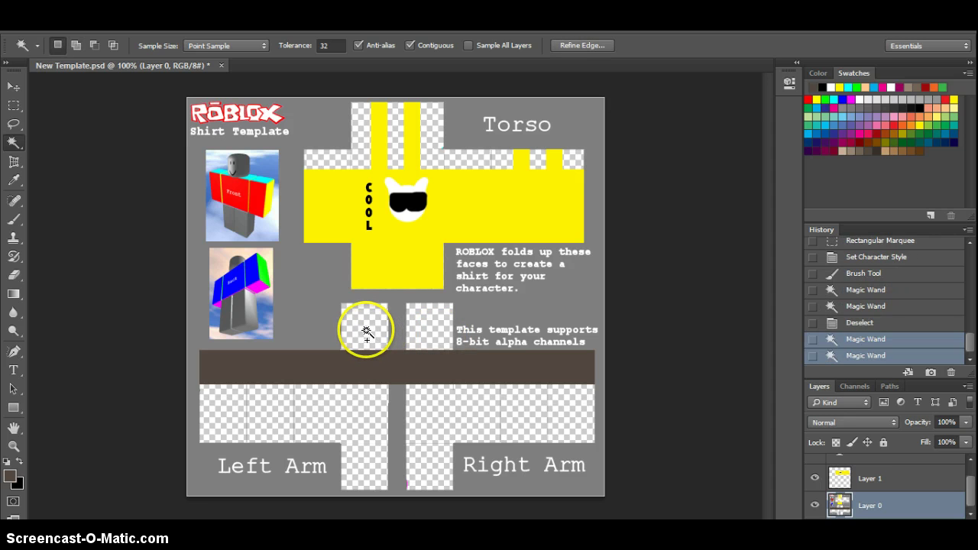
key("ctrl+d")
Select both squares above the arm band with the Magic Wand, paint them dark brown, and deselect.
left_click(367, 331)
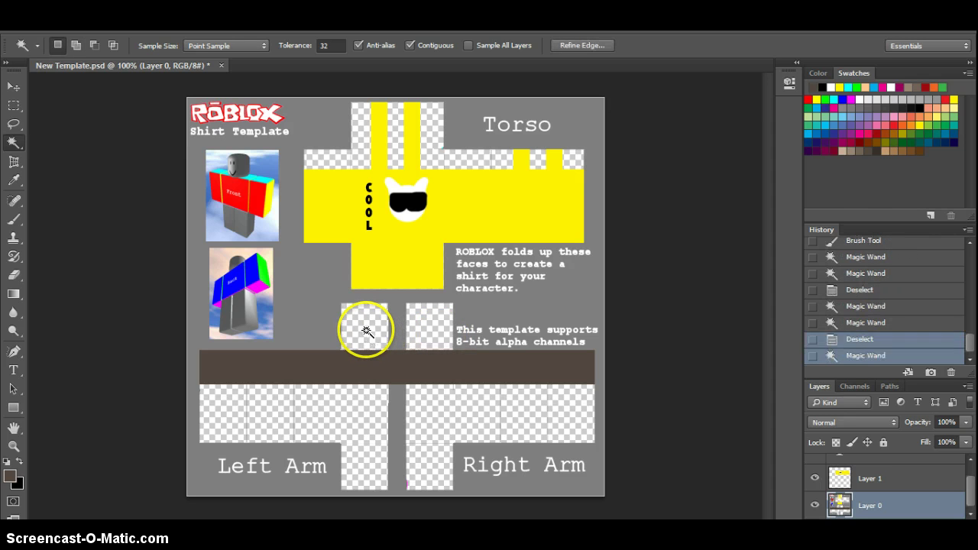
left_click(437, 342, "shift")
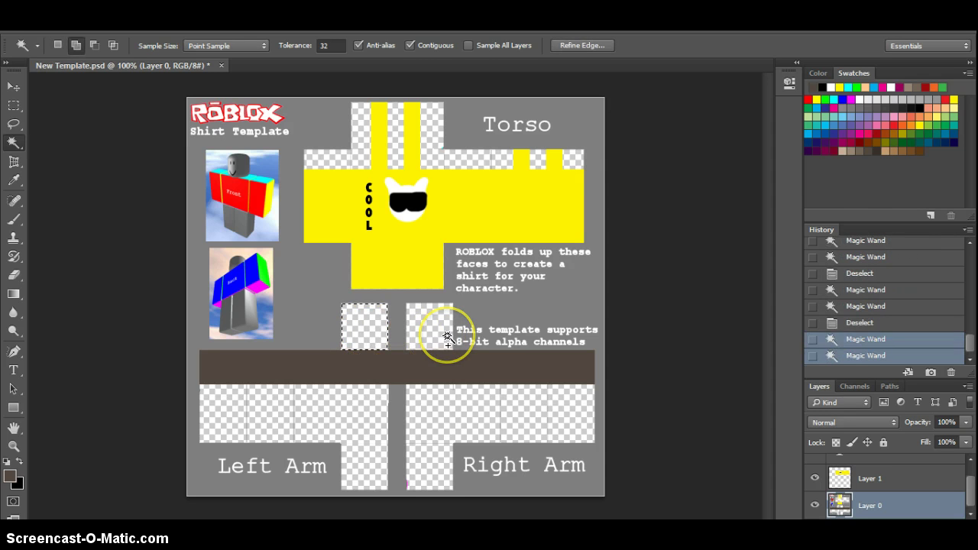
left_click(15, 220)
left_click_drag(376, 360, 361, 336)
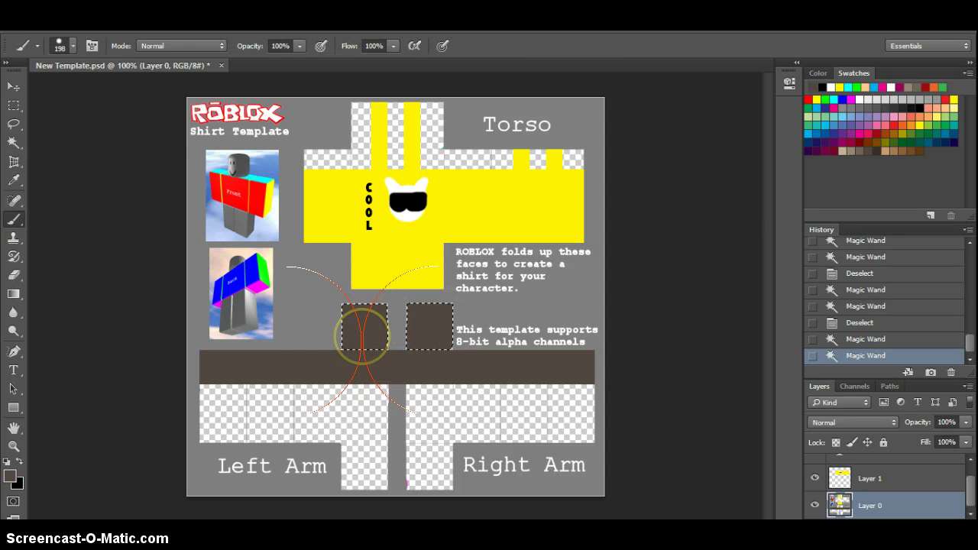
left_click(13, 142)
key("ctrl+d")
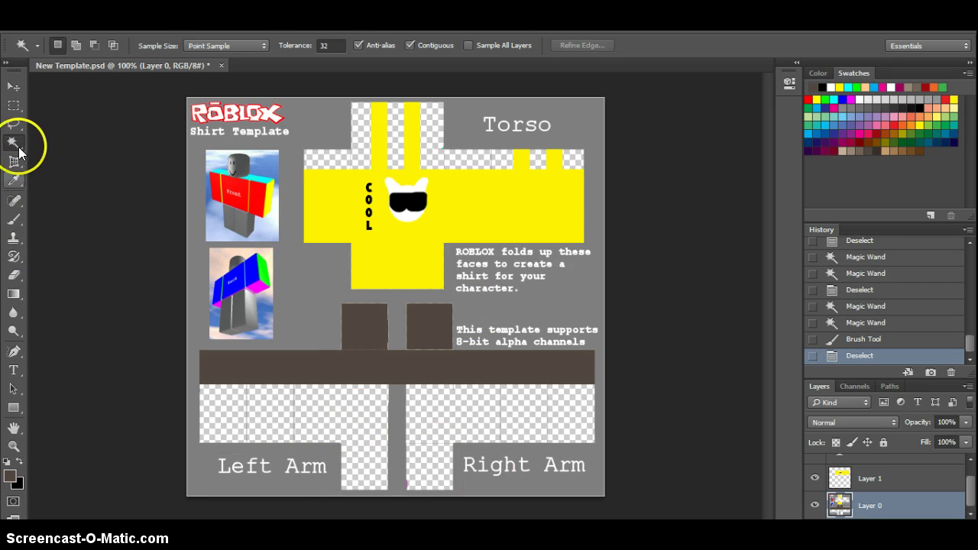
Clear the stray pink mark from the lowest square of the right arm section and deselect.
left_click(13, 105)
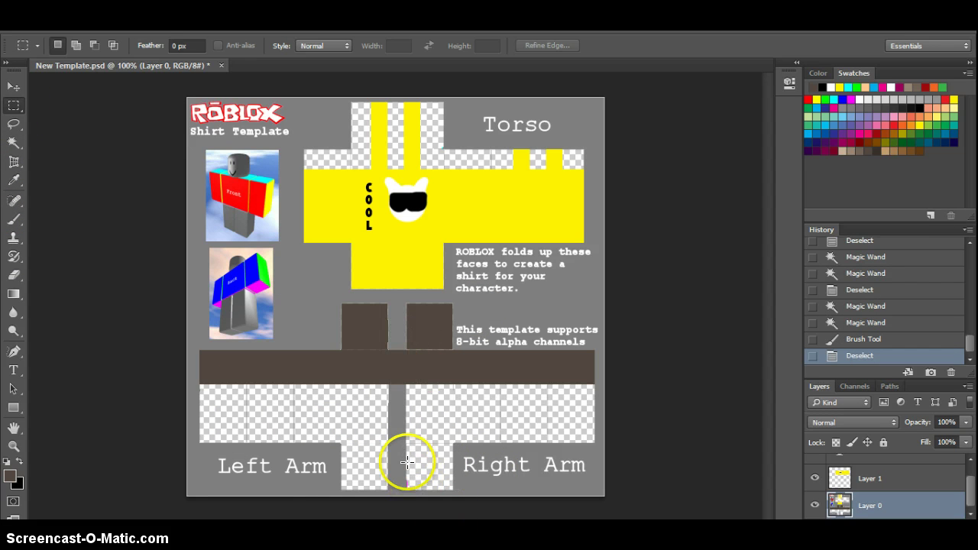
left_click_drag(406, 462, 449, 489)
key("Delete")
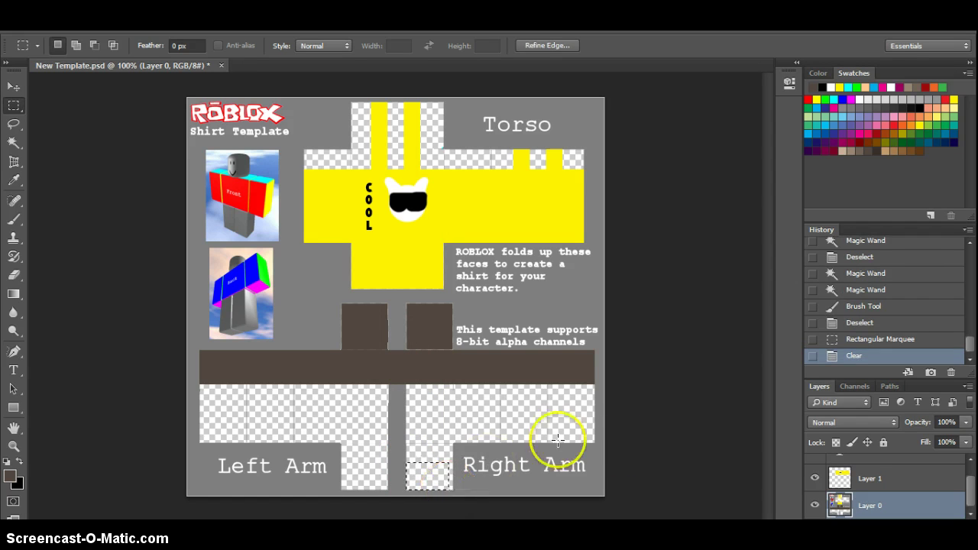
left_click(640, 452)
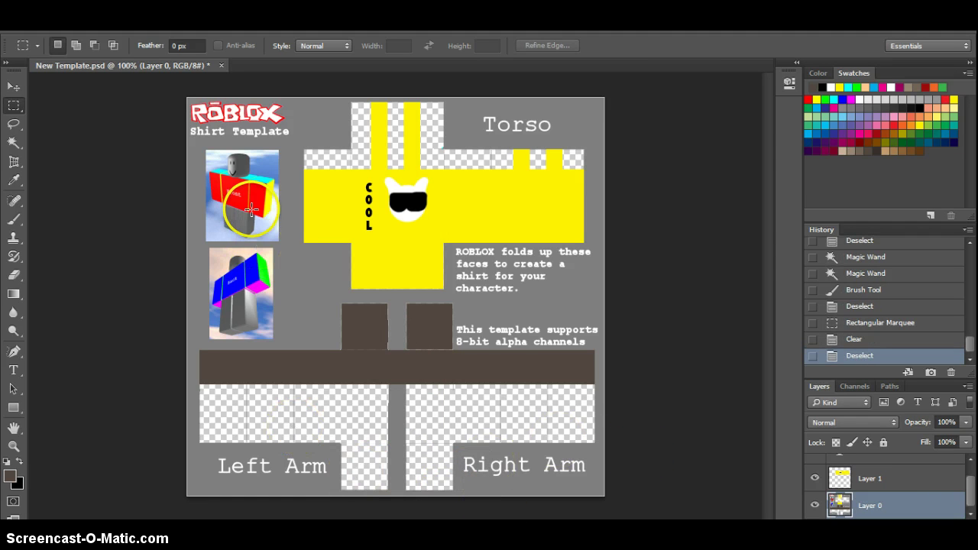
Save the template in the Roblox pictures folder as a PNG named Yellow Cool Cat, with Smallest / Slow compression and no interlacing.
left_click(21, 31)
left_click(327, 301)
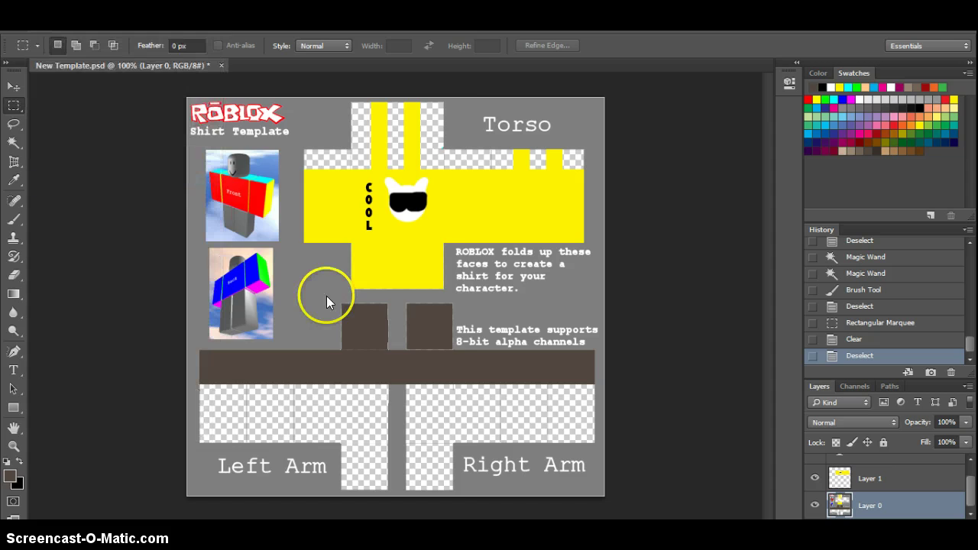
type("Y")
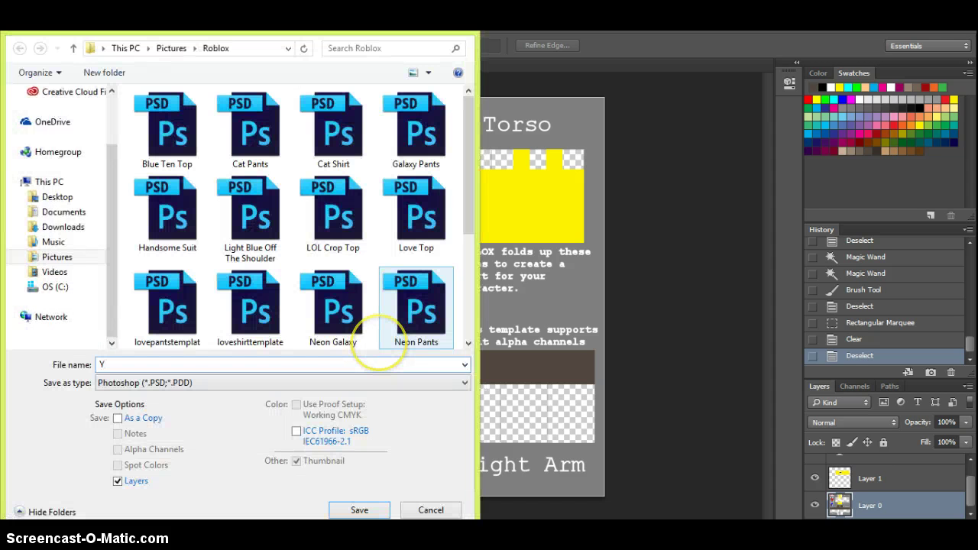
type("ellow Cool Cat")
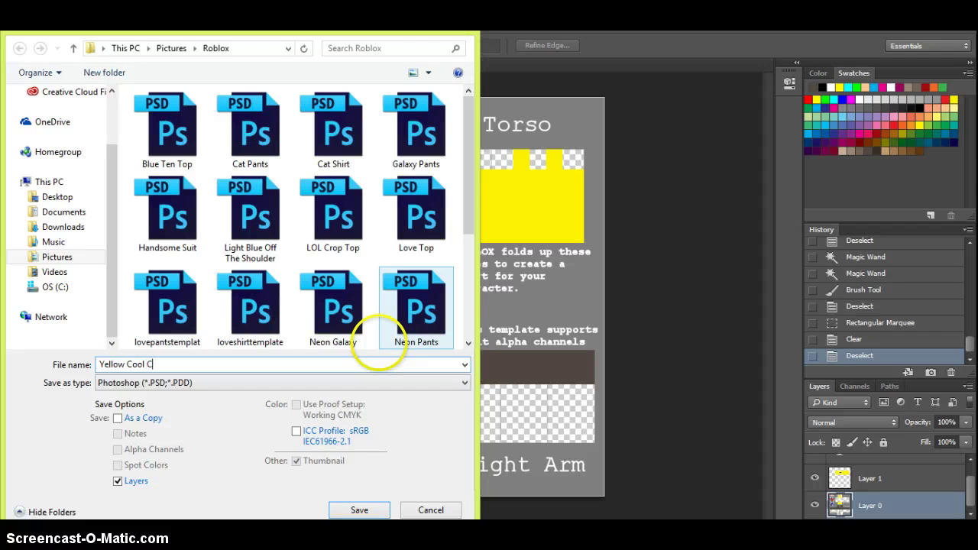
left_click(283, 383)
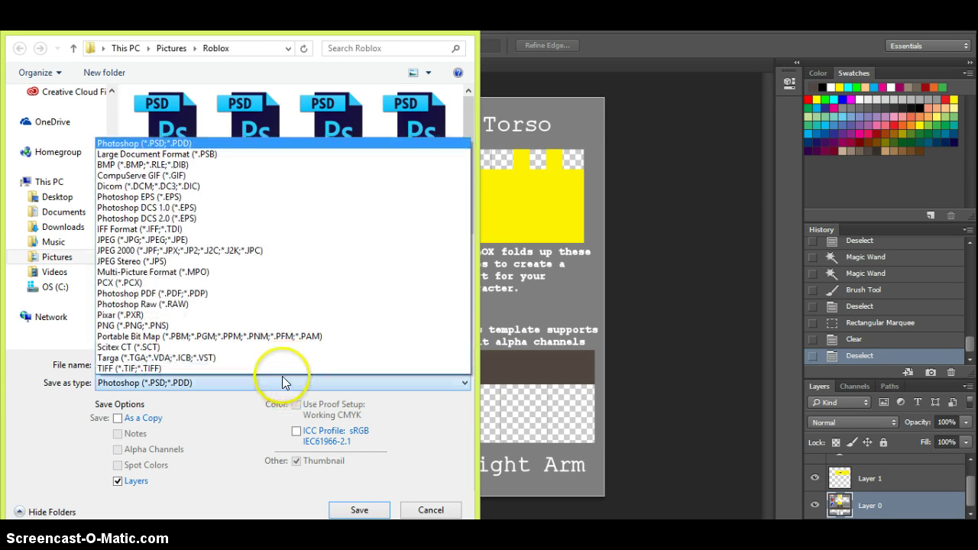
left_click(186, 326)
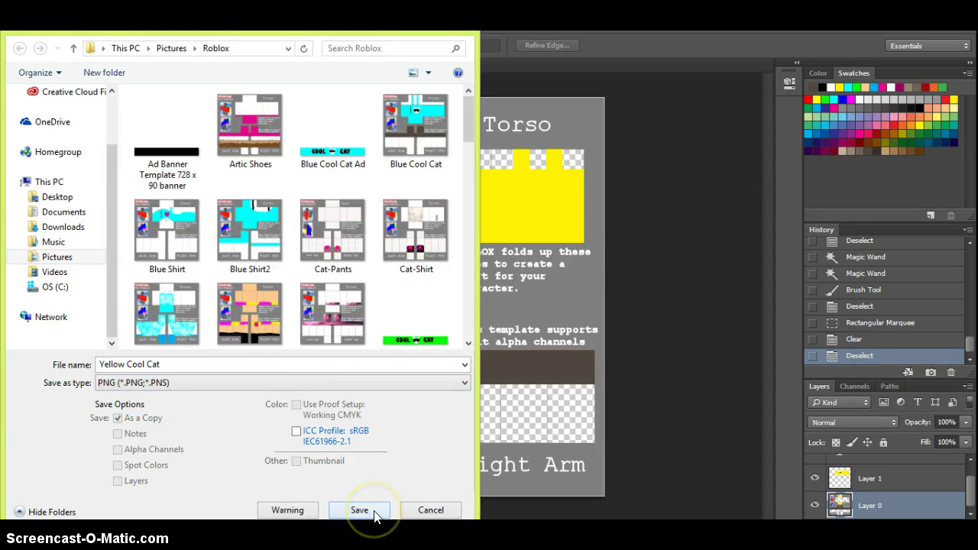
left_click(362, 511)
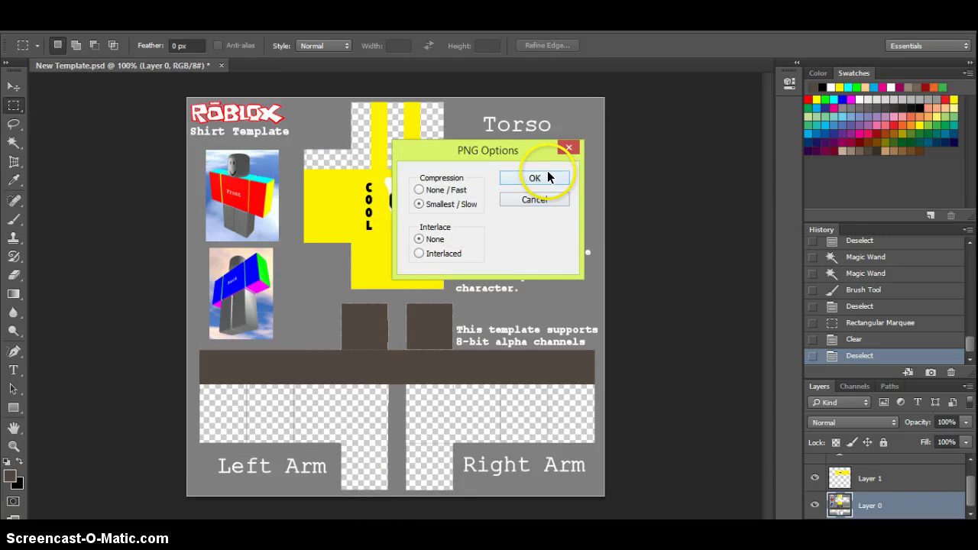
left_click(547, 178)
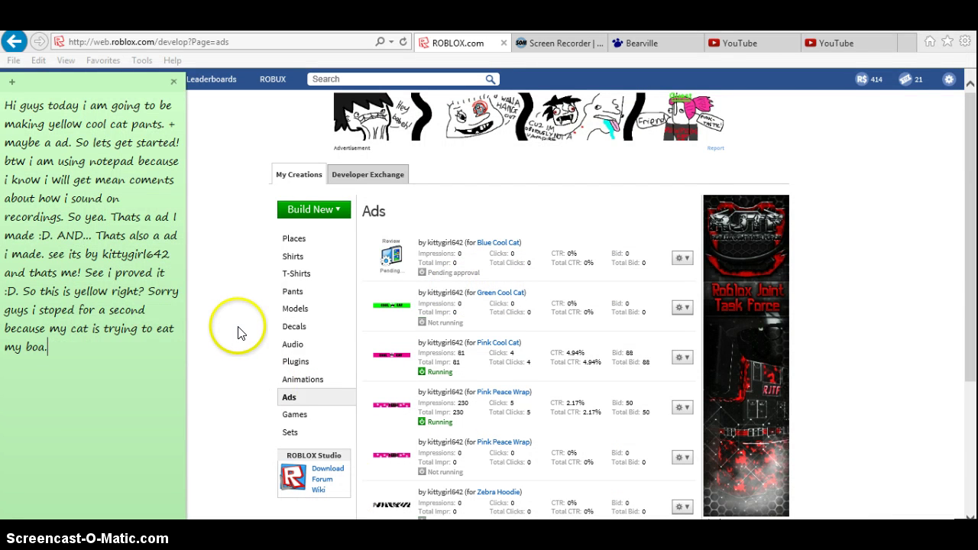
Switch to the Roblox site in the browser and upload Yellow Cool Cat.png as new pants.
left_click(233, 325)
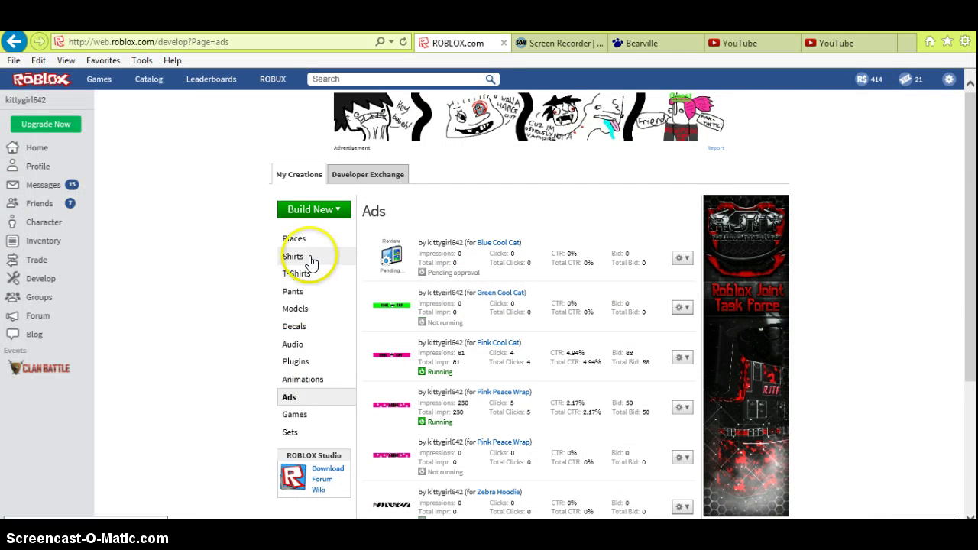
left_click(295, 283)
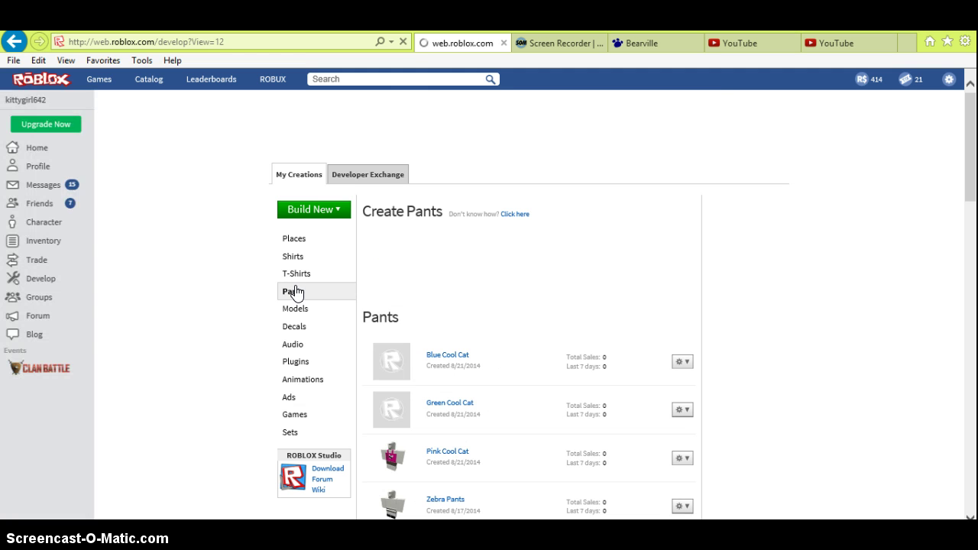
left_click(526, 251)
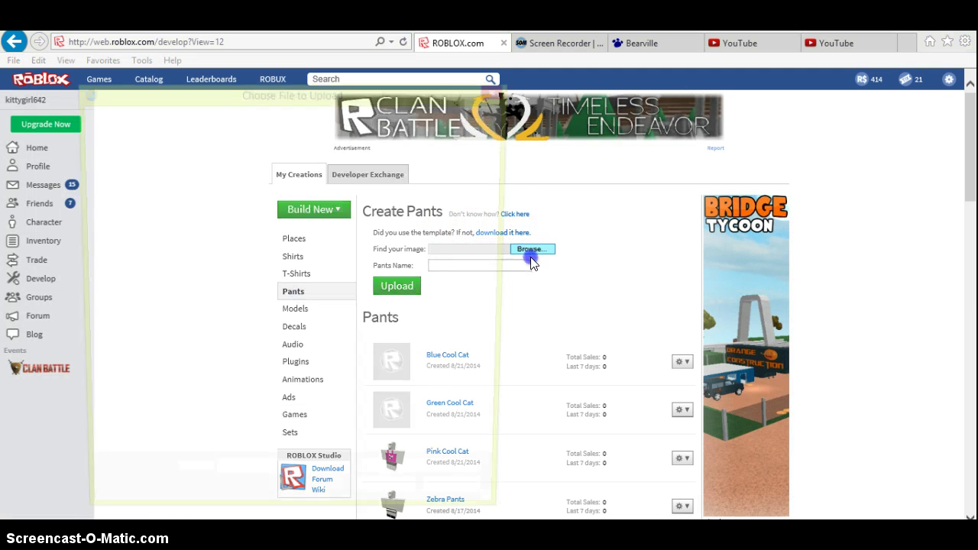
type("Y")
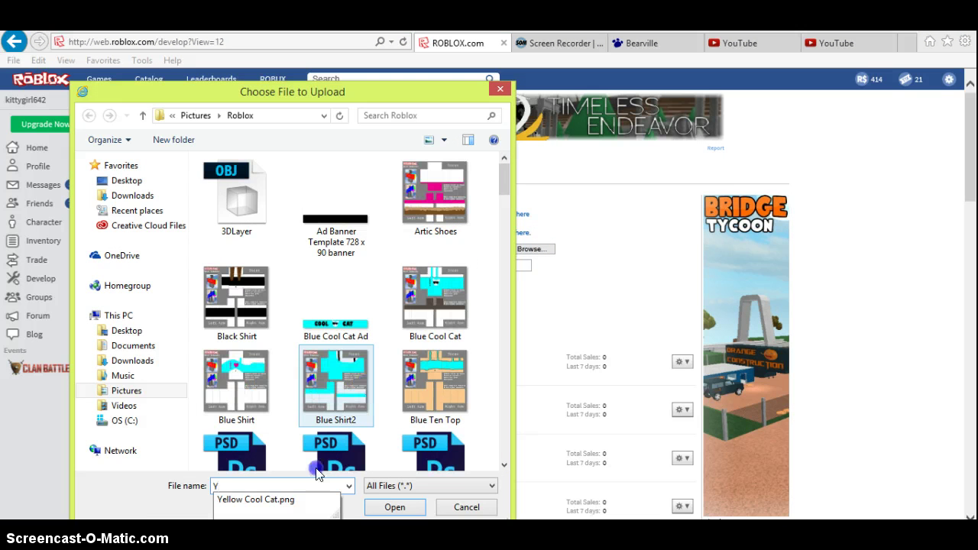
left_click(285, 501)
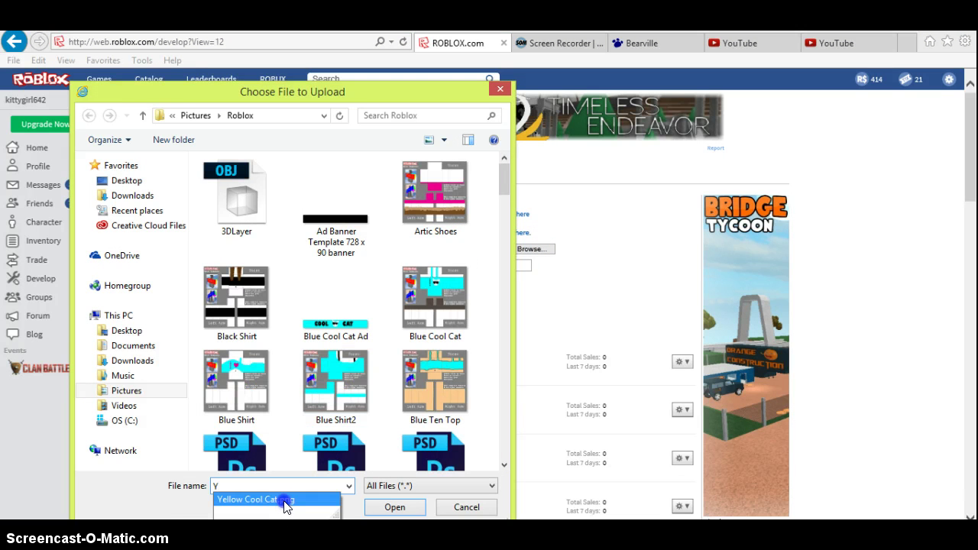
left_click(395, 507)
left_click(421, 293)
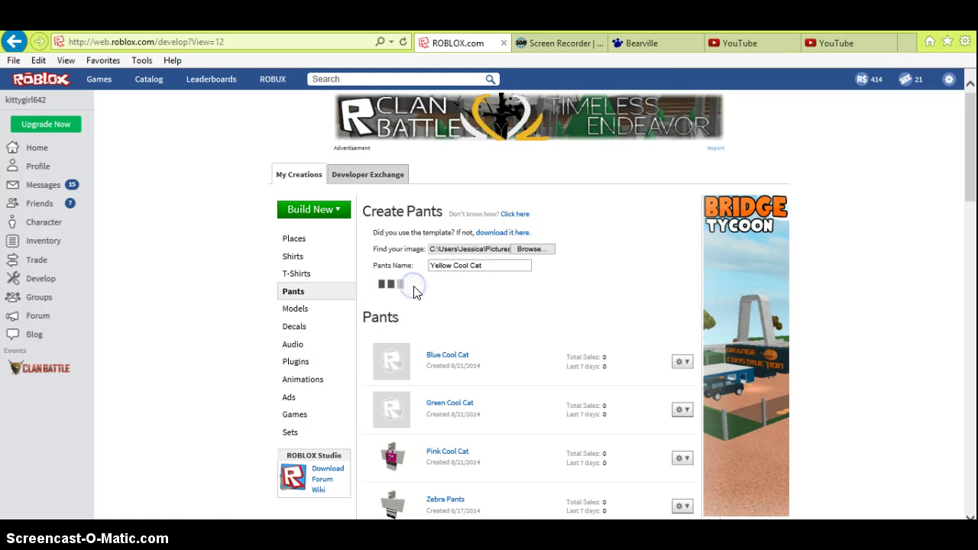
Switch to the sticky note and add "Ok guys so thats it for today" after the existing text.
key("alt+Tab")
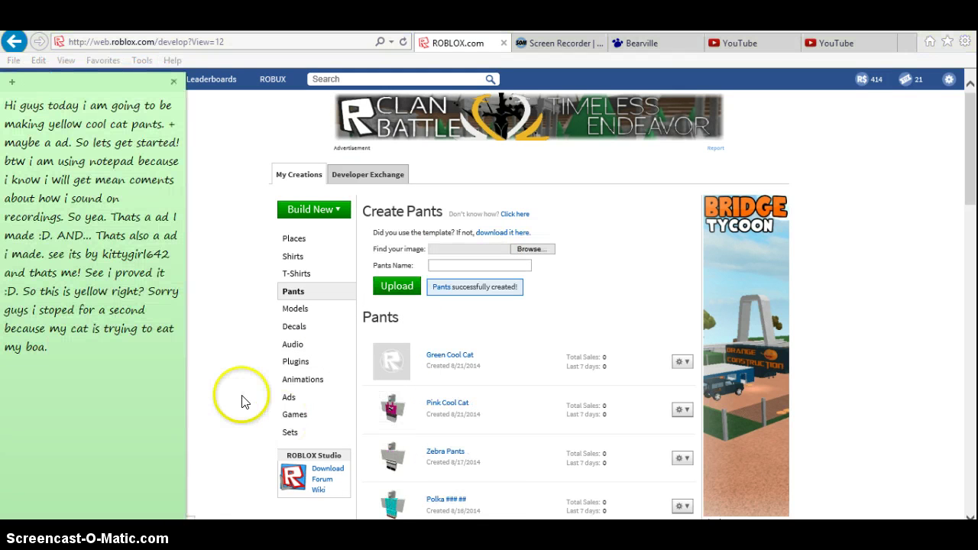
type("Ok guys so tha")
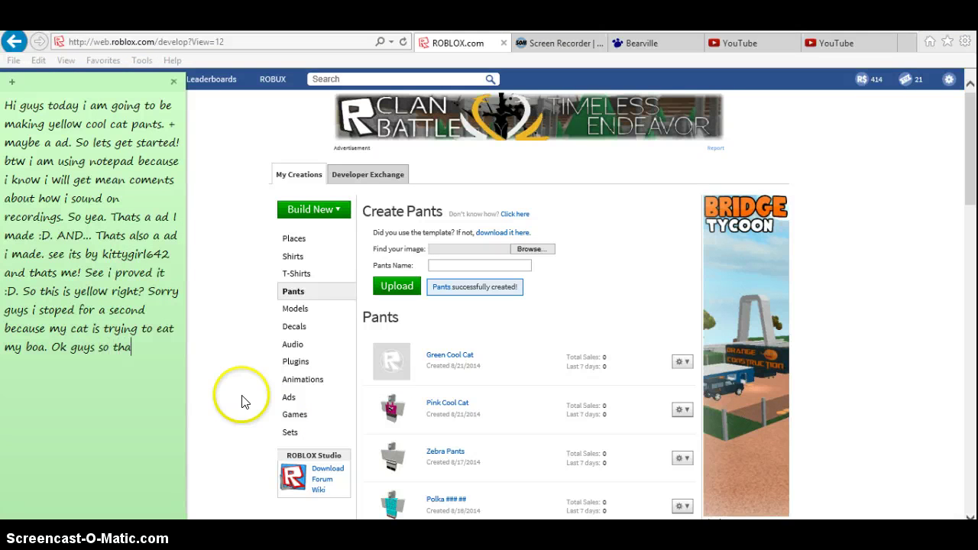
type("ts it for tody")
key("BackSpace")
type("ay")
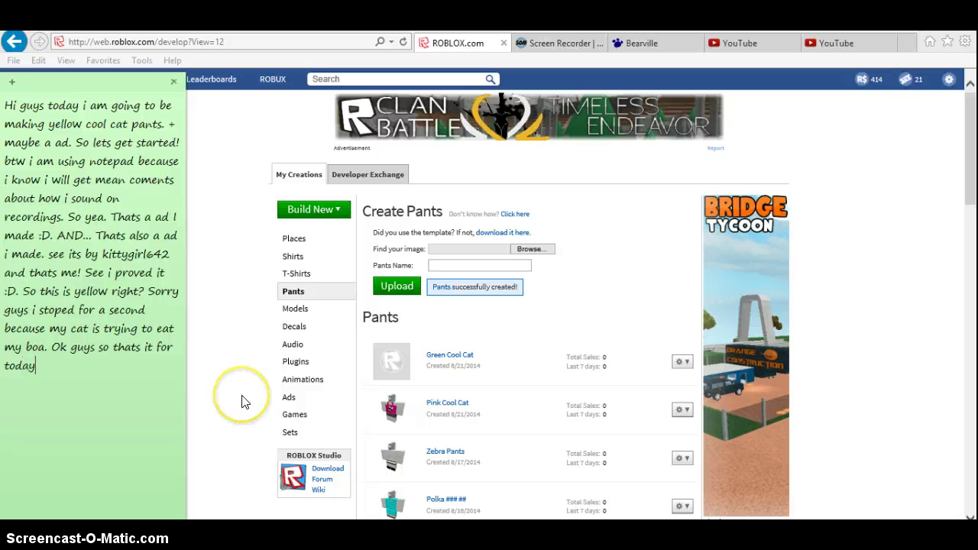
Continue the sticky note after "today" with ". I'm so sorry I do not have time to record the ad".
type(". I'")
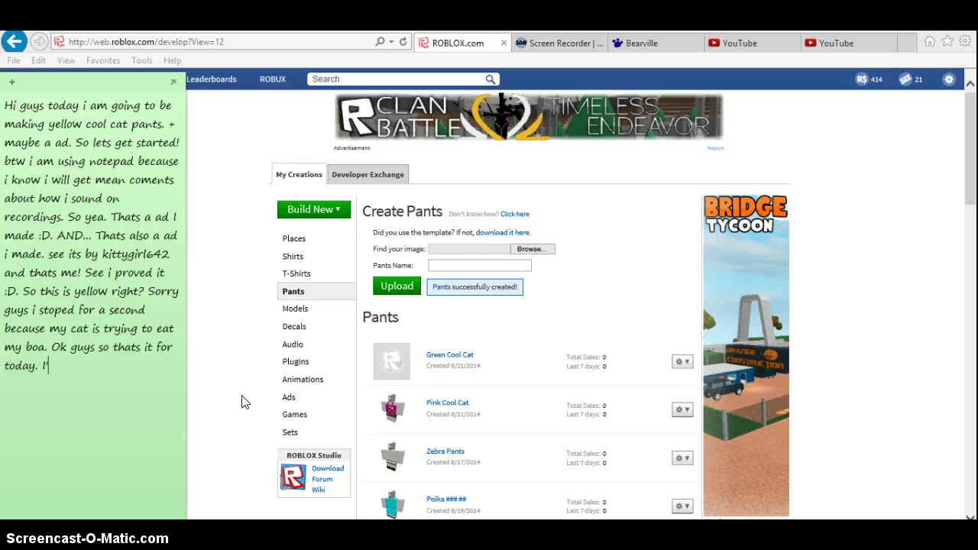
type("m so sorry")
type("I do not have time ")
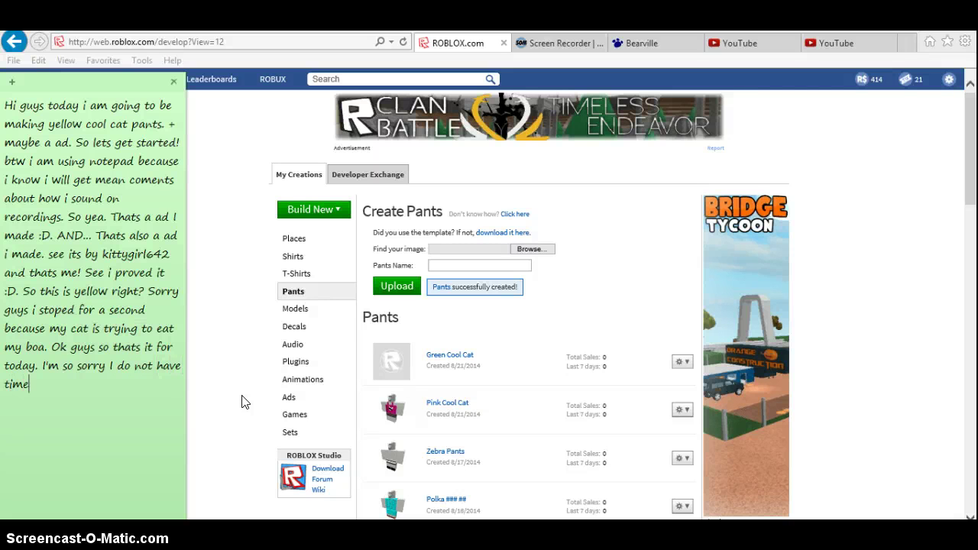
type("to record")
key("BackSpace")
key("BackSpace")
type("the ad")
Add ". Only 5 minuites intill the computer just stops recording." to the end of the sticky note.
type(". Only 5 ")
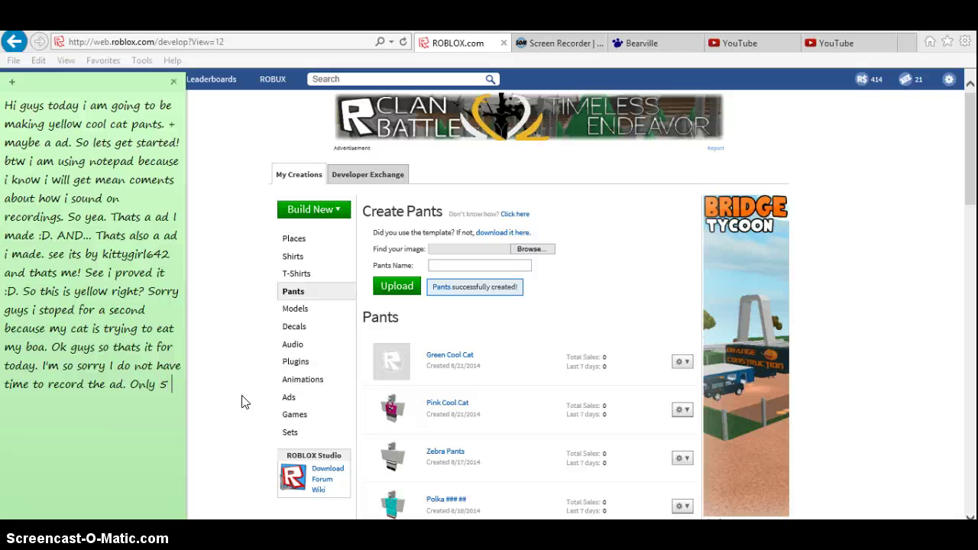
type("minuites intil")
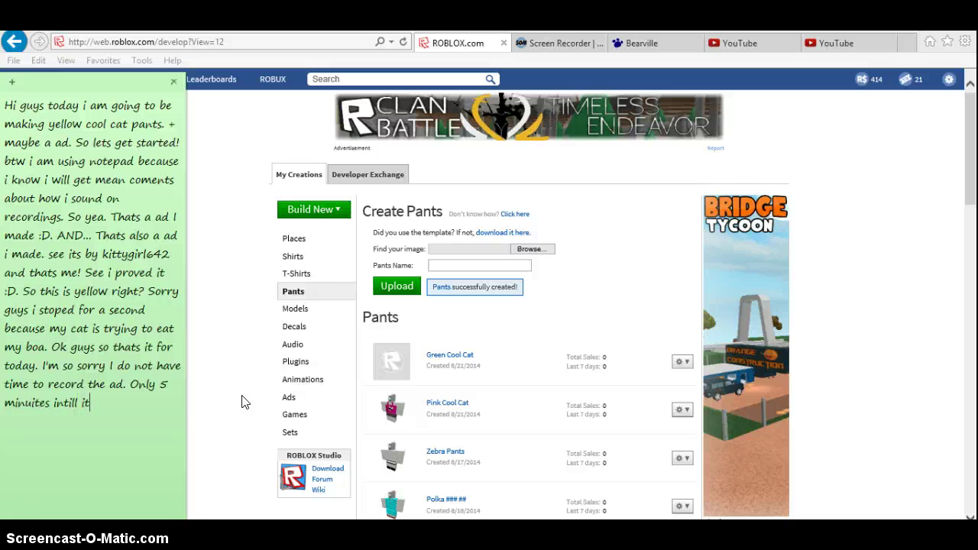
type("l the computer just")
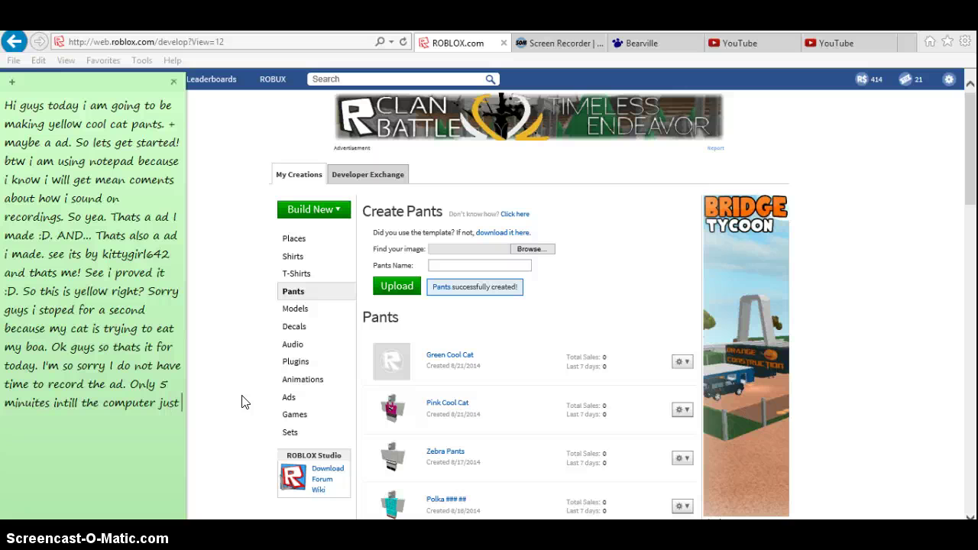
type(" stops recording.")
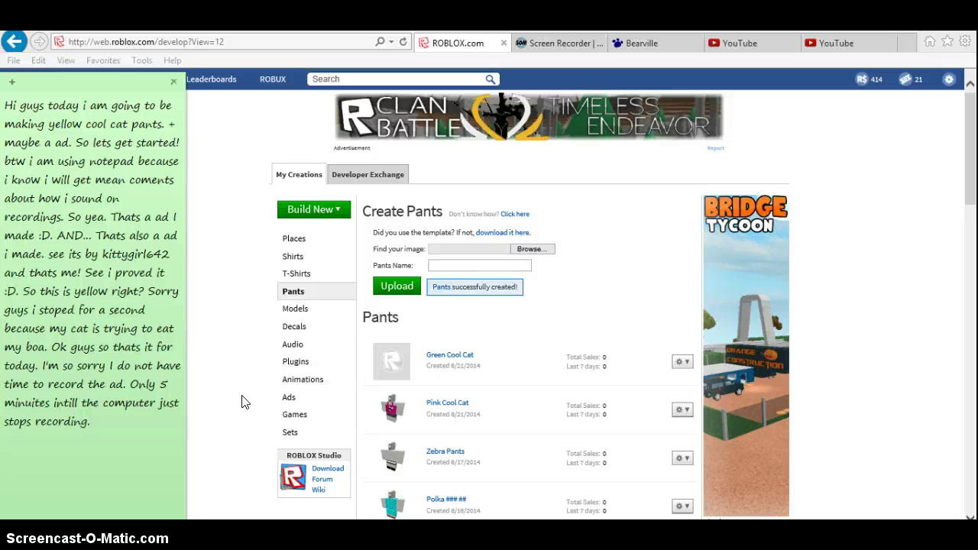
Add "I'm using screencast-omatic" as the closing text of the sticky note.
left_click(136, 317)
type(". I'm using screenca")
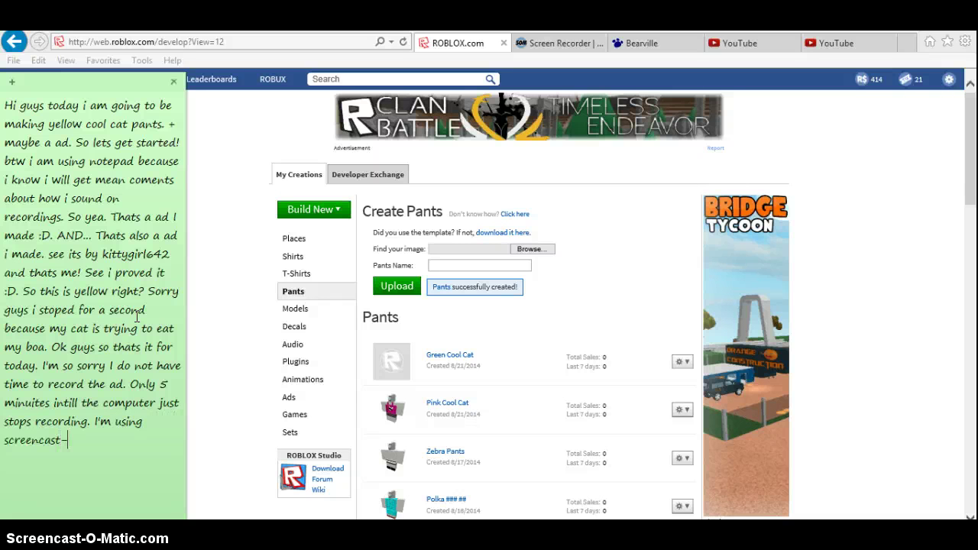
type("st-omatic")
left_click(146, 308)
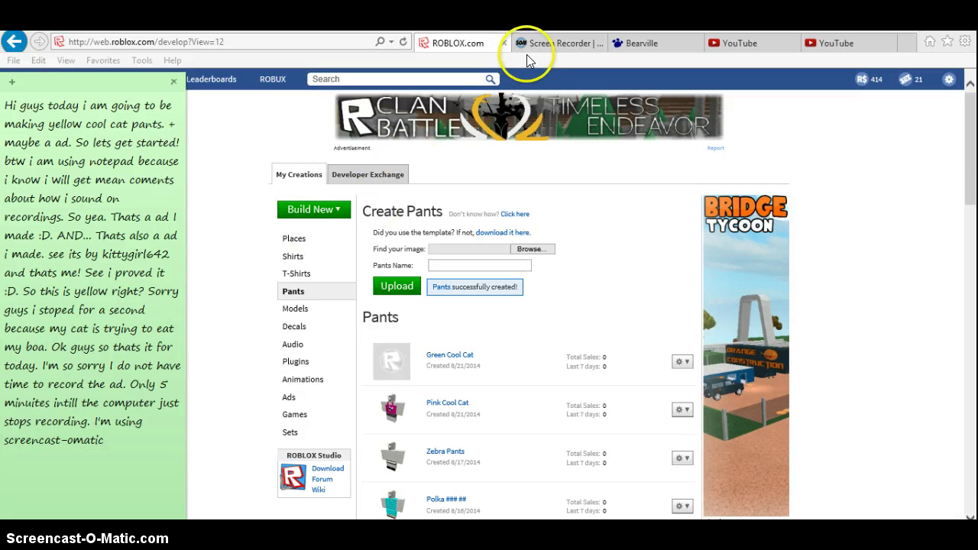